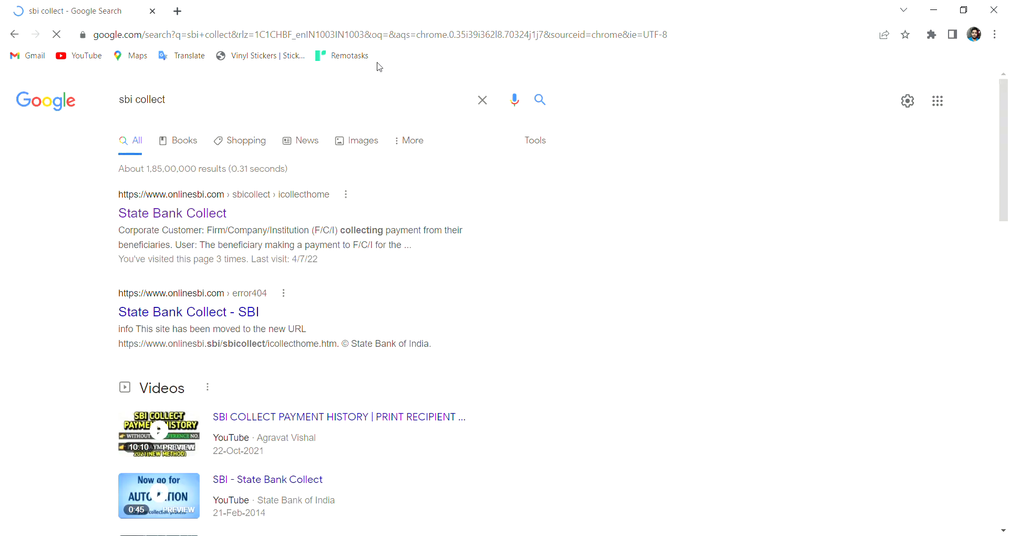
Open the State Bank Collect result from the Google search for 'sbi collect'.
left_click(223, 214)
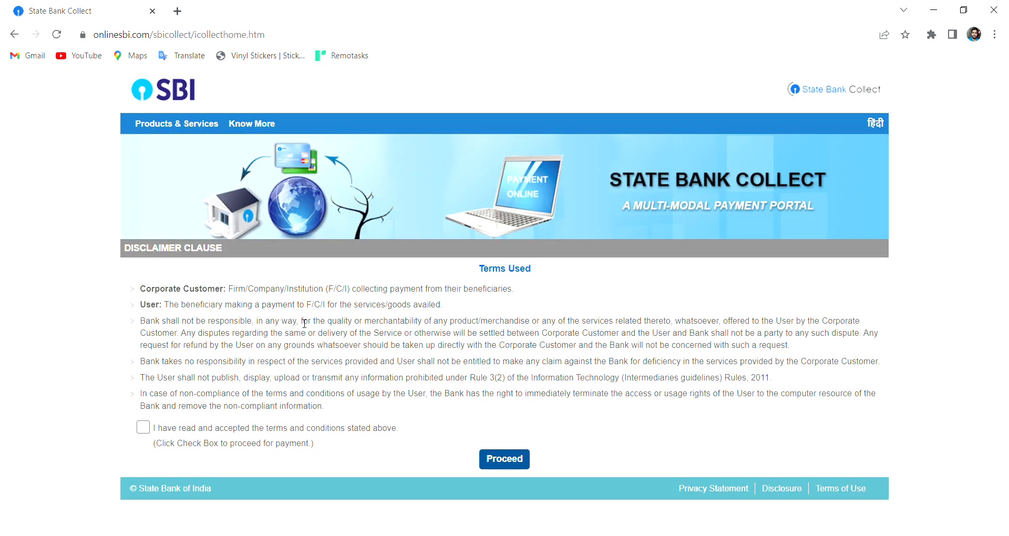
Accept the terms, set State to All India and Type to Educational Institutions, and submit.
left_click(153, 427)
left_click(499, 464)
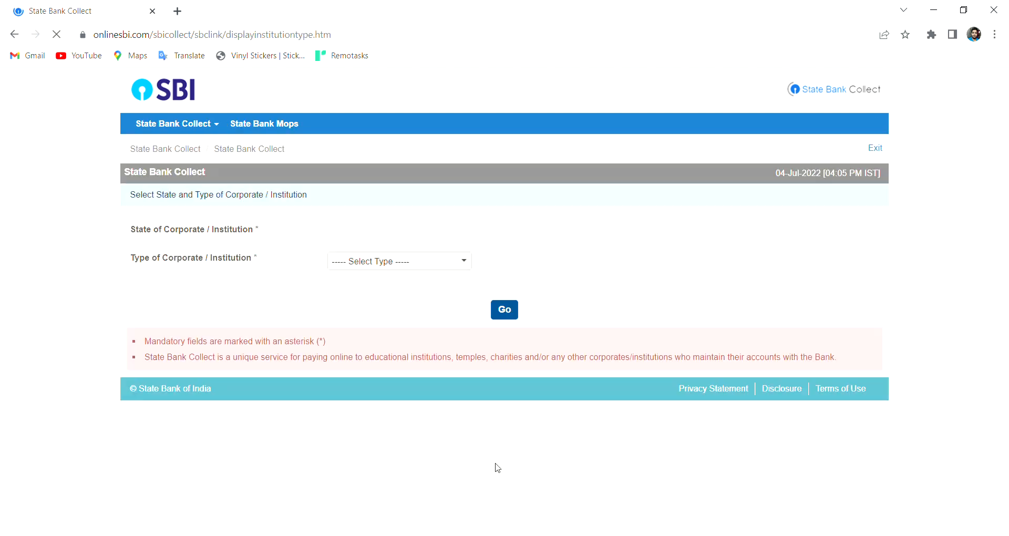
left_click(406, 234)
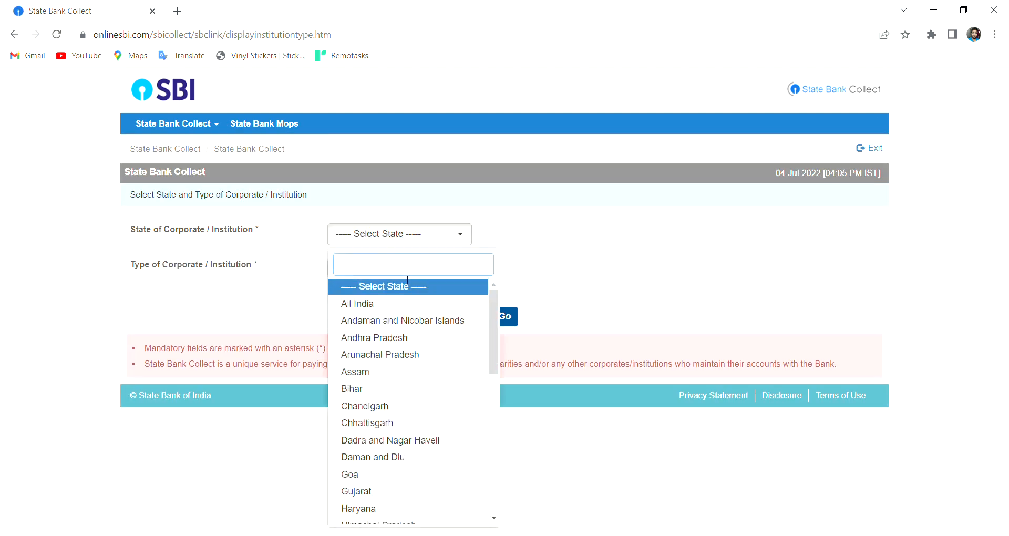
left_click(390, 302)
left_click(392, 272)
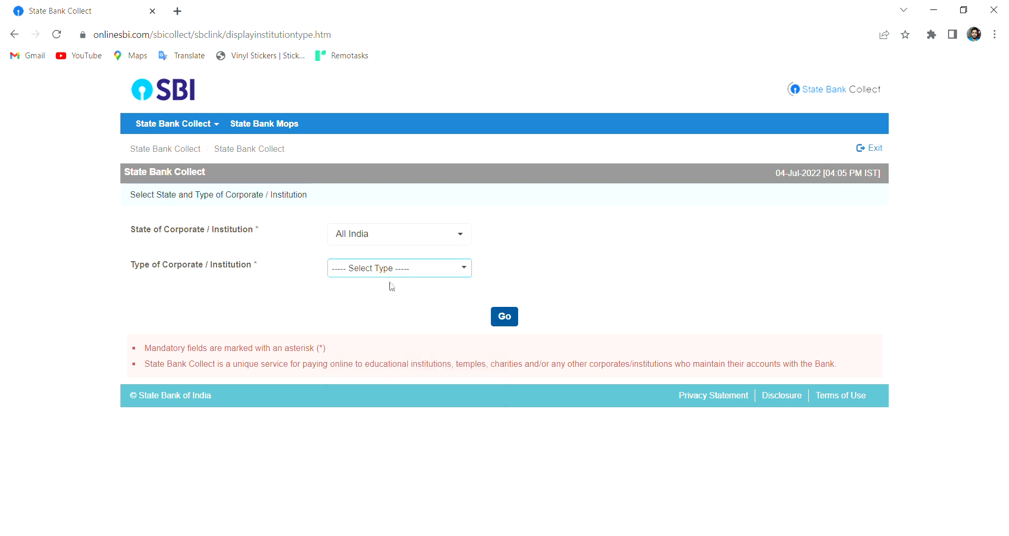
left_click(374, 315)
left_click(508, 321)
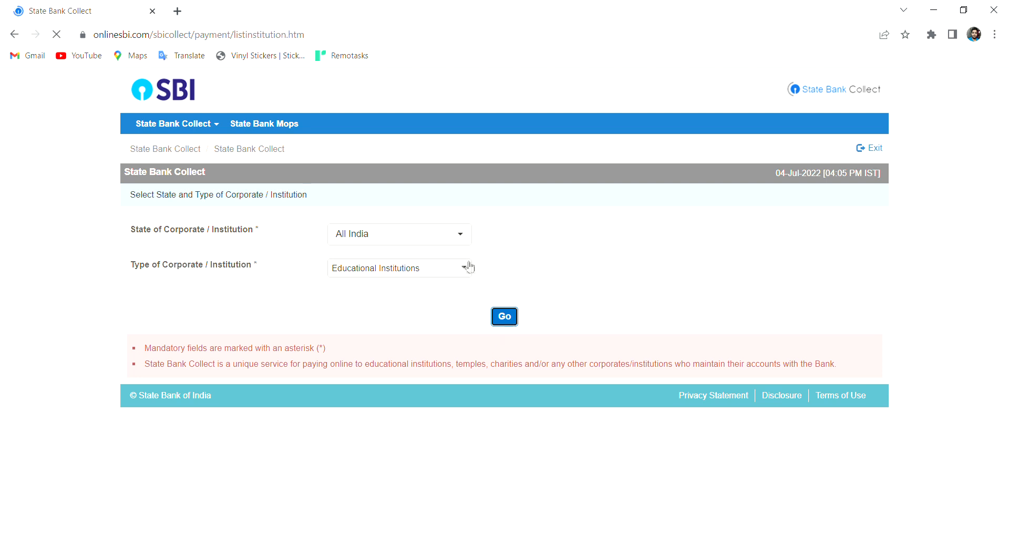
Select BHU ONLINE FEE COLLECTION, then choose the BHU FEES 2022 SEMESTER 2,4,6,8,10 category.
left_click(440, 231)
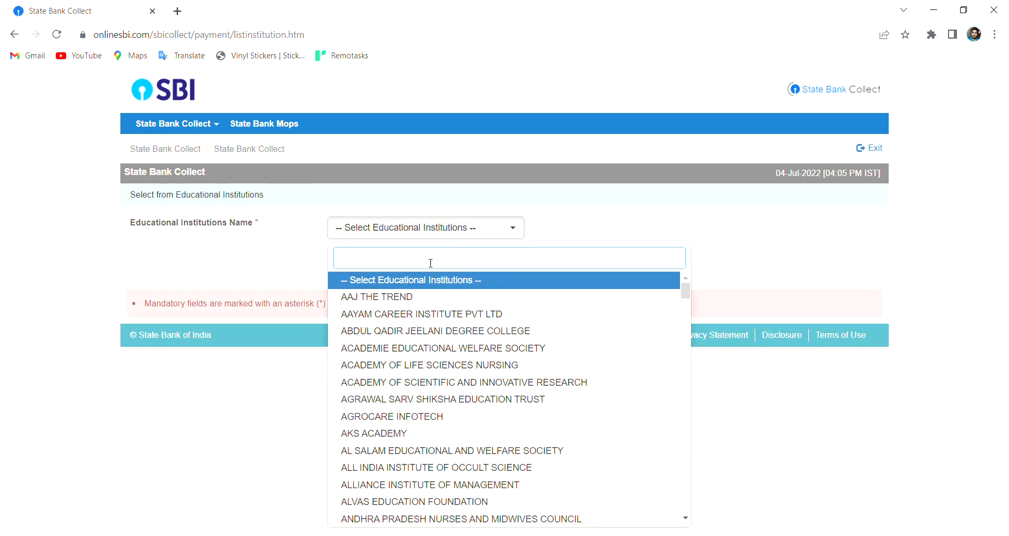
type("bhu")
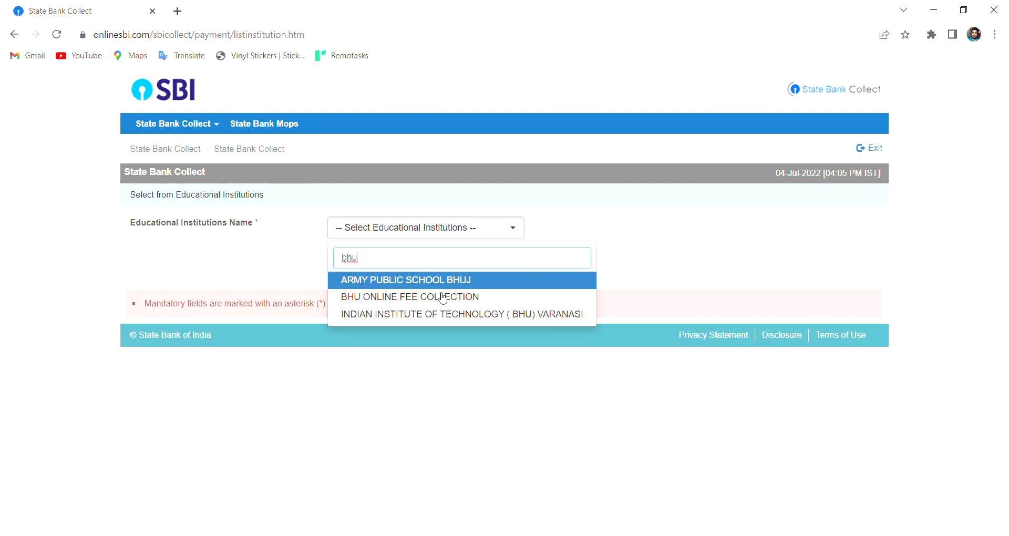
left_click(439, 296)
left_click(493, 277)
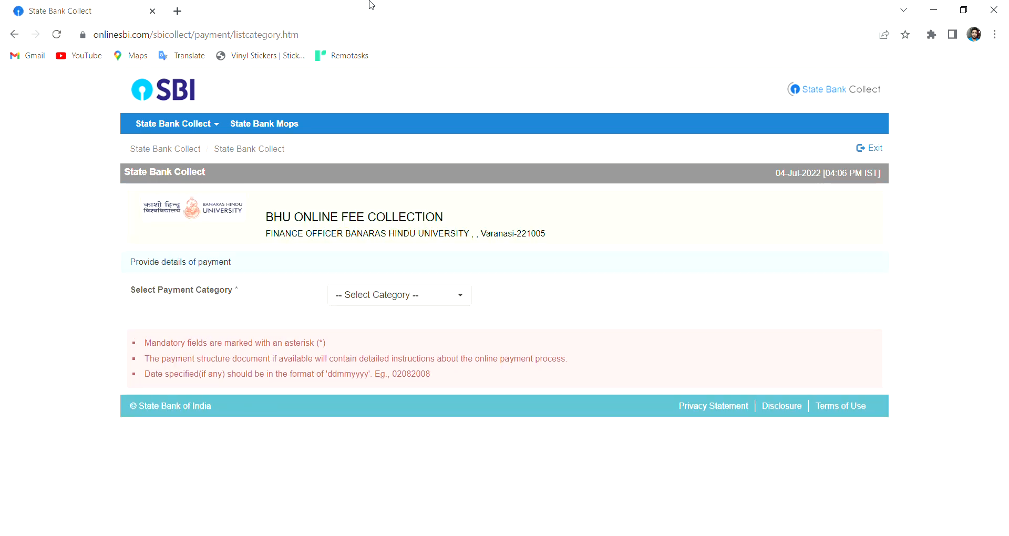
left_click(414, 296)
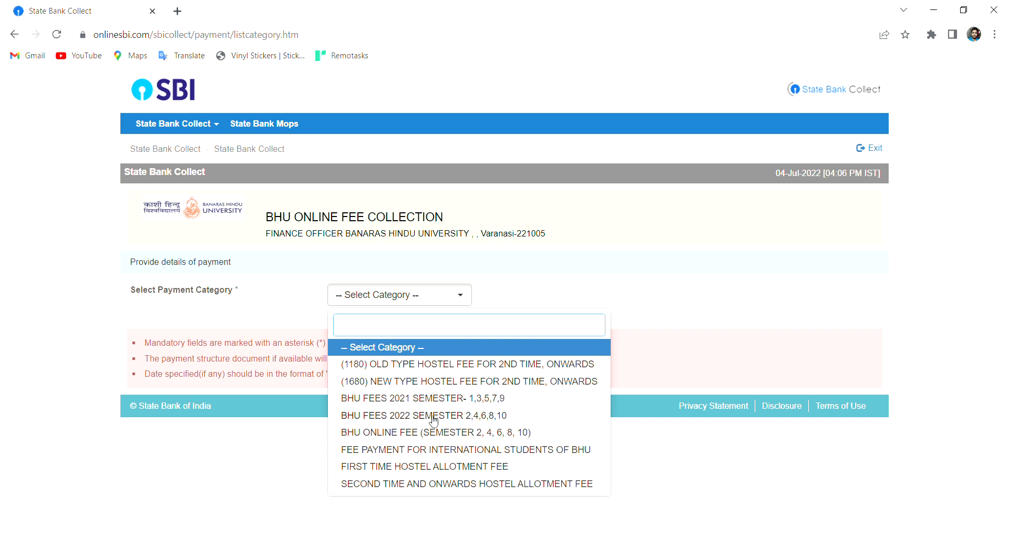
left_click(433, 418)
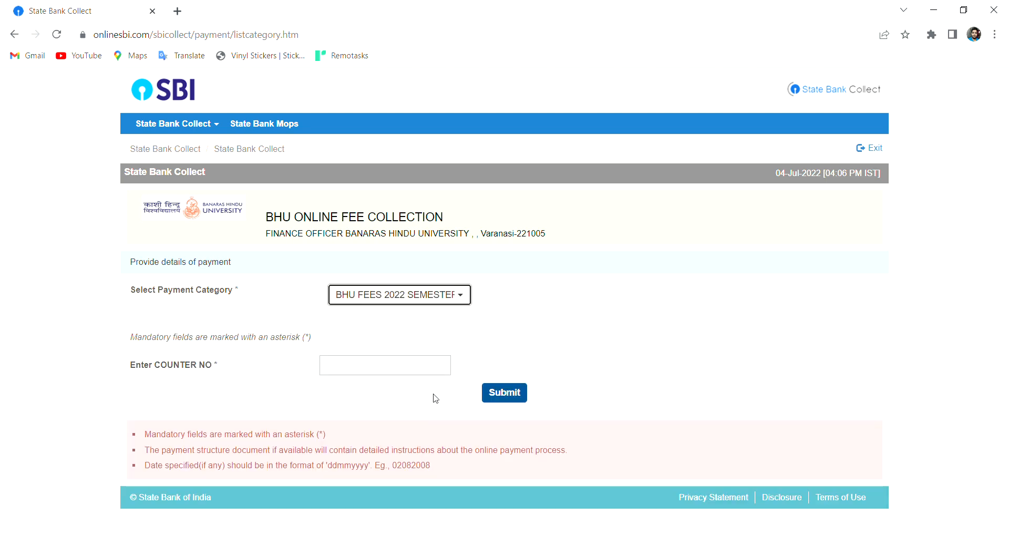
Enter the student's counter number to fetch the MA Tourism Management semester 2 fee details.
left_click(399, 365)
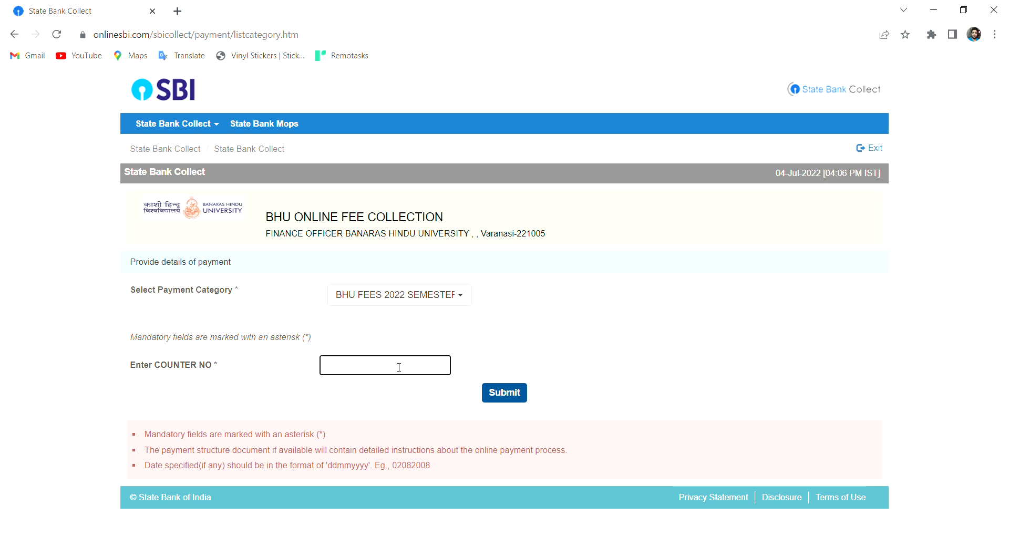
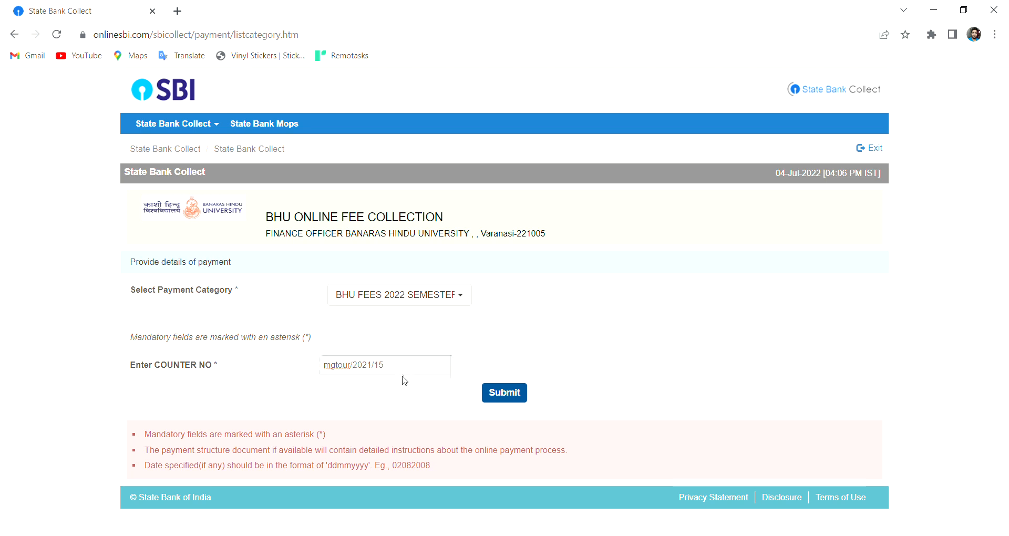
left_click(503, 401)
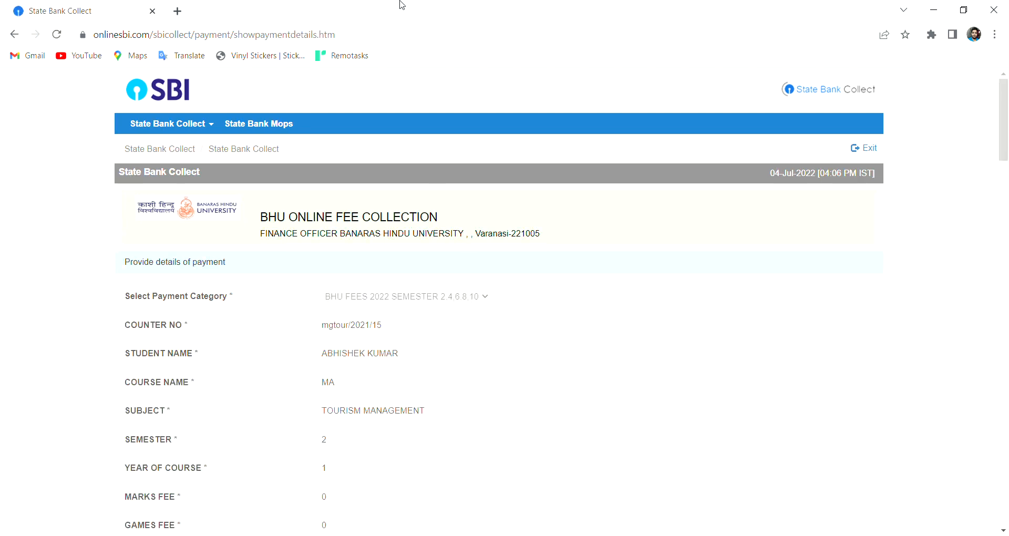
scroll(313, 225, "down", 5)
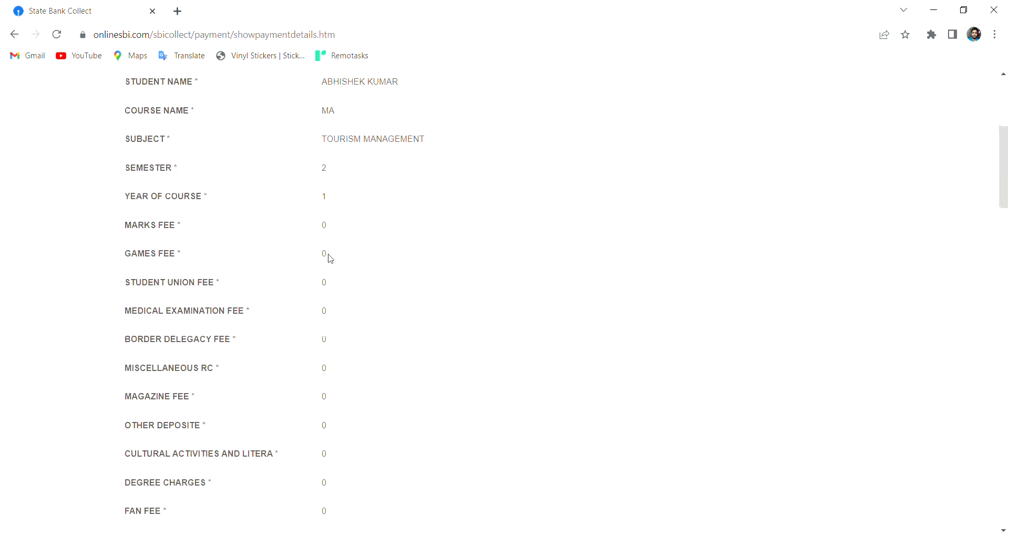
scroll(330, 258, "down", 6)
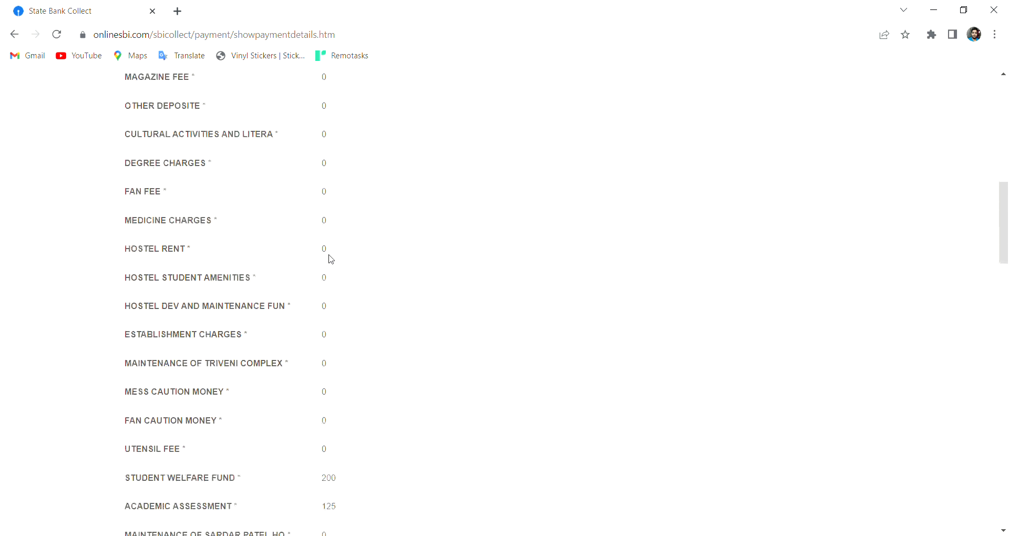
scroll(331, 258, "down", 5)
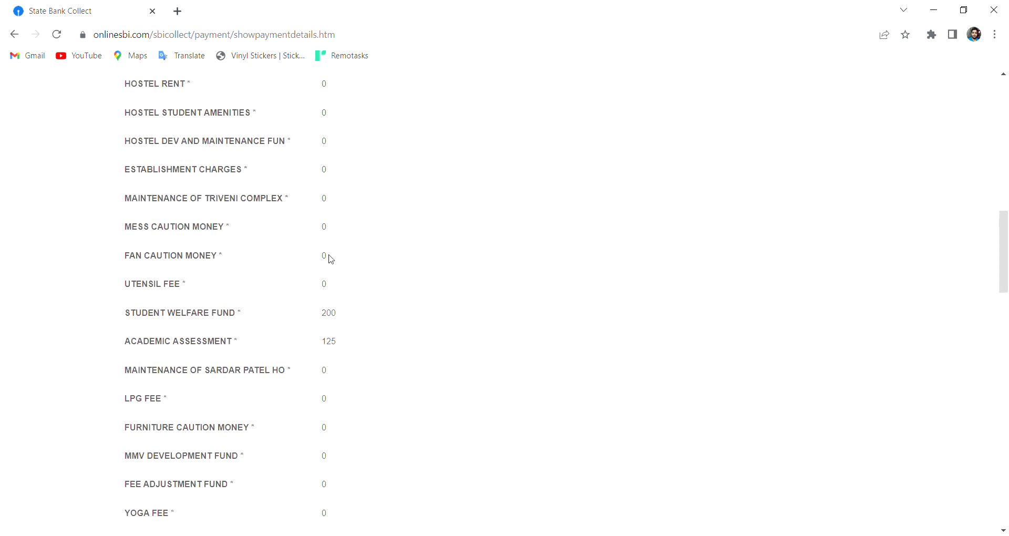
scroll(331, 258, "down", 6)
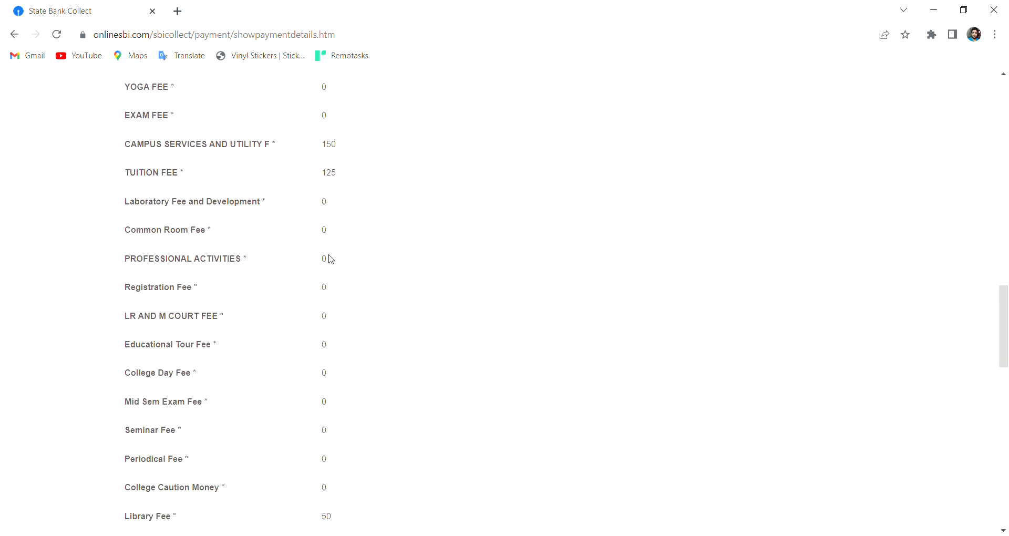
scroll(332, 259, "down", 6)
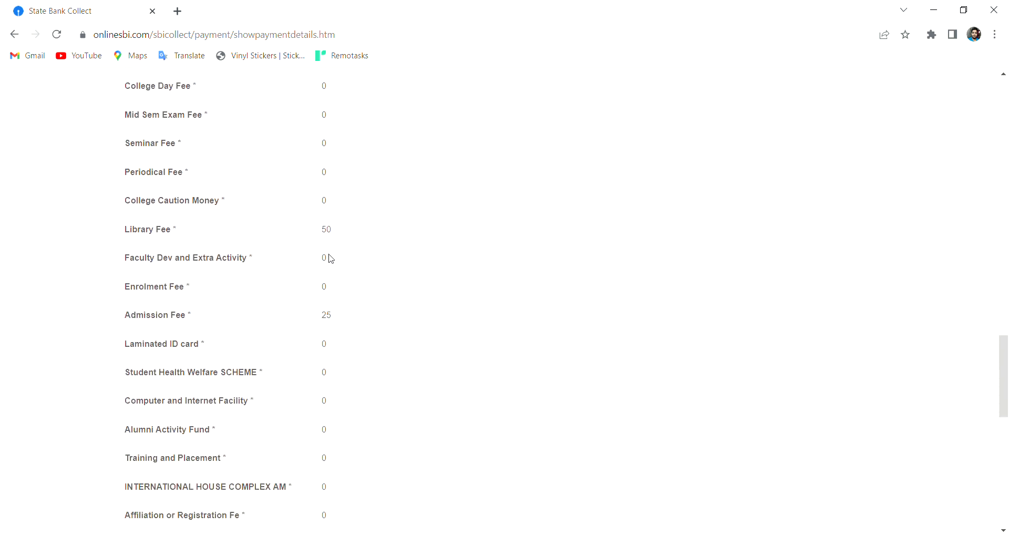
scroll(331, 258, "down", 6)
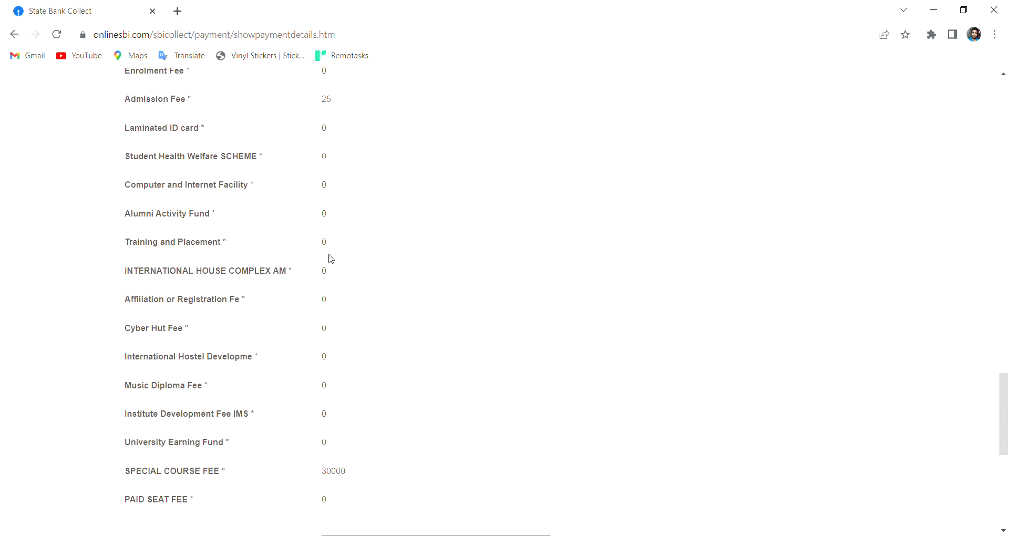
scroll(332, 265, "down", 2)
left_click(338, 264)
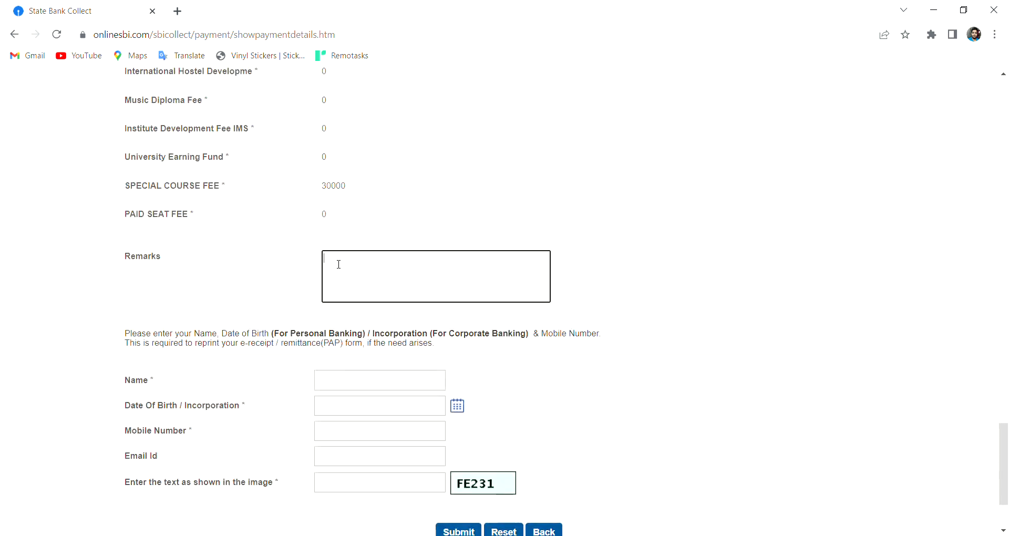
Enter the remark 'please update asap' and the payer's full name.
type("please update asap.")
left_click(371, 382)
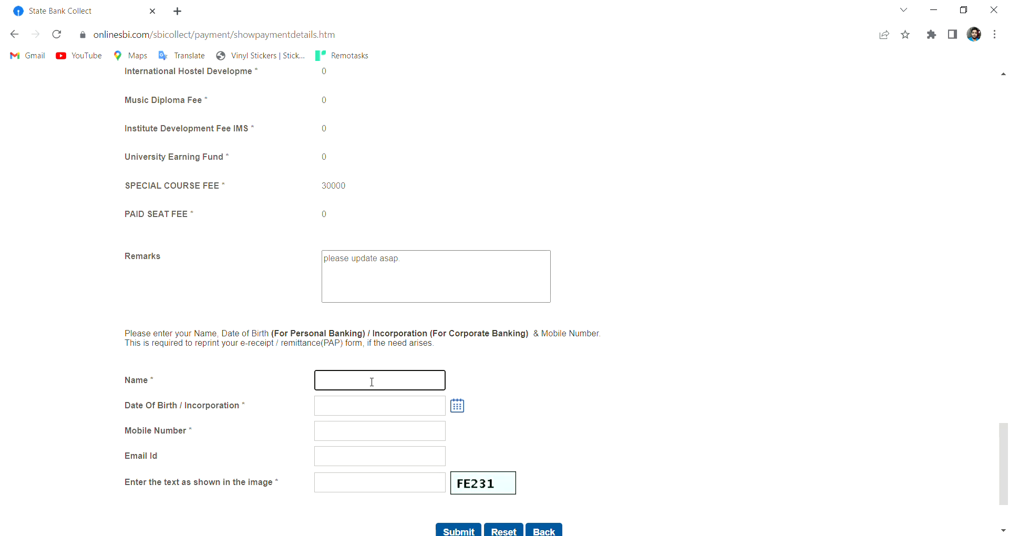
Pick the payer's date of birth from the calendar picker.
left_click(357, 405)
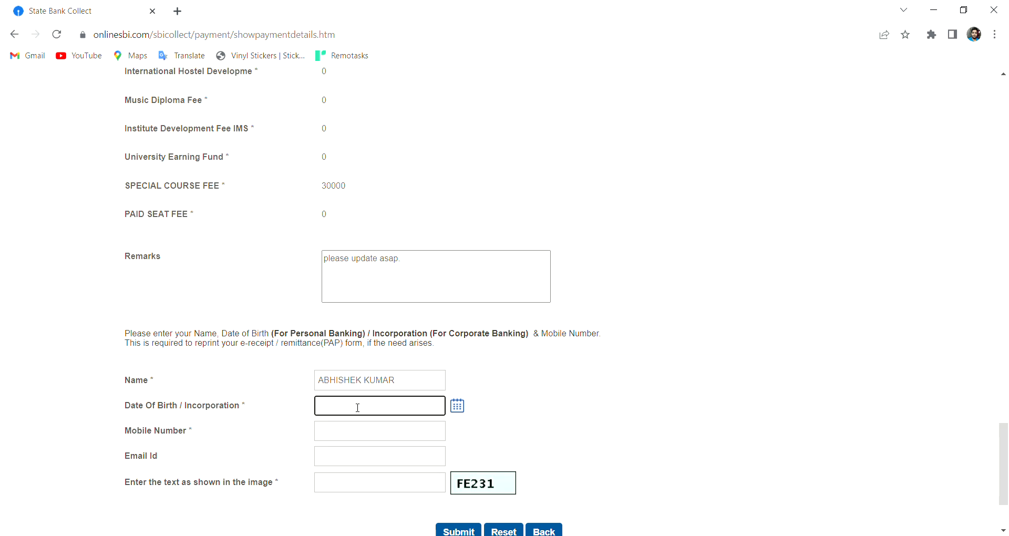
left_click(457, 406)
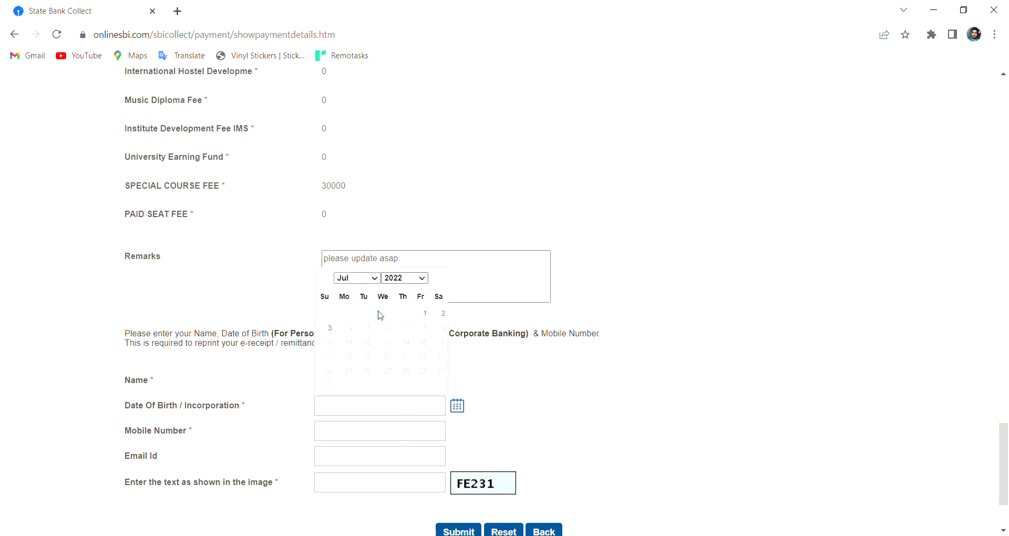
left_click(404, 389)
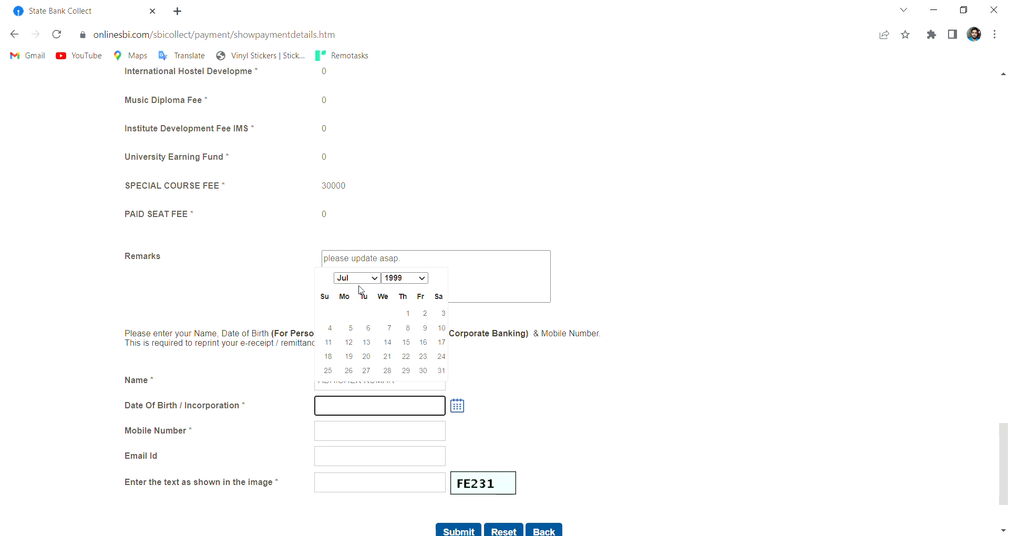
left_click(358, 281)
key("Down")
key("Down")
key("Down")
key("Down")
left_click(364, 371)
Fill in the payer's mobile number, e-mail address and the captcha text.
left_click(350, 431)
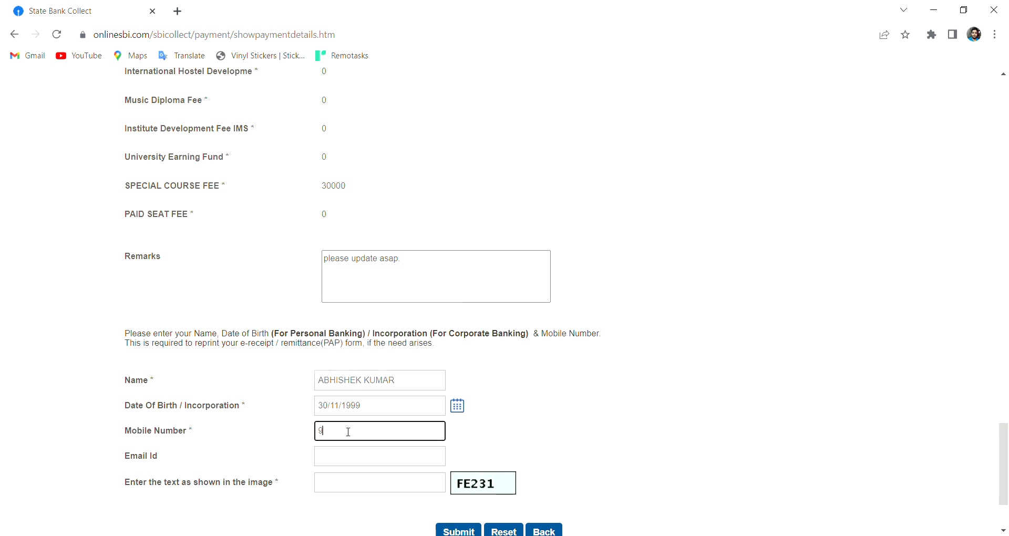
left_click(352, 466)
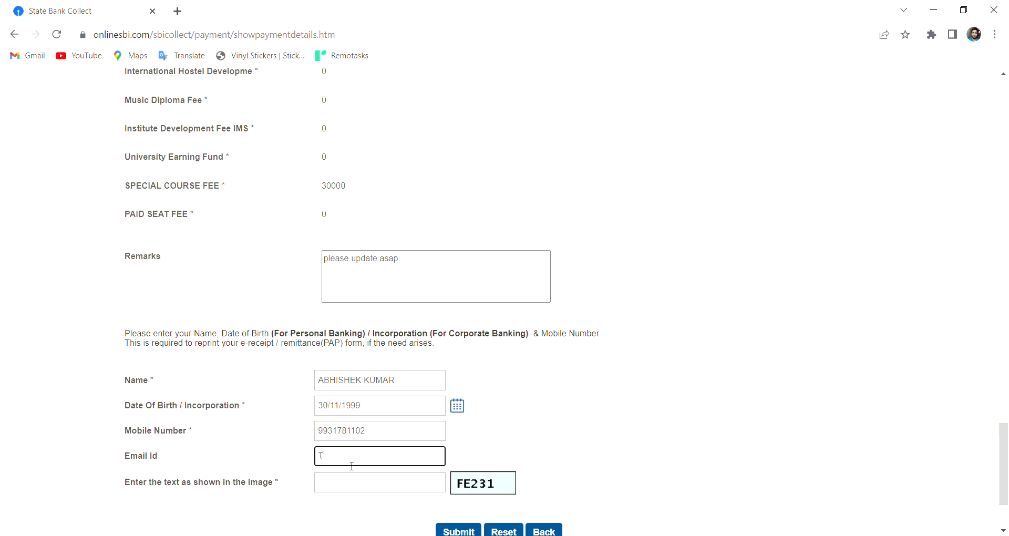
left_click(344, 486)
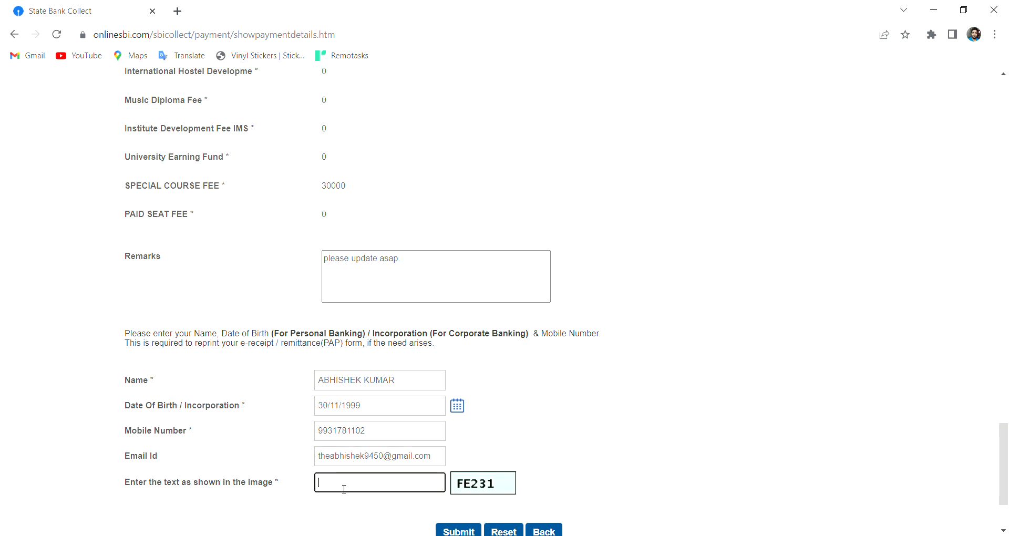
type("FE231")
scroll(344, 486, "down", 2)
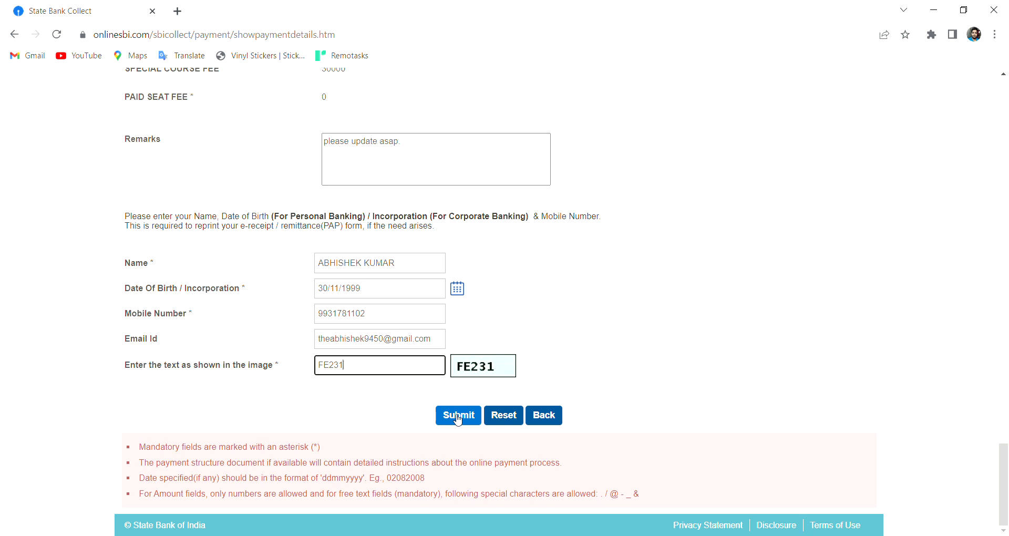
Submit the payer details and confirm the fee summary totalling INR 30,675.00.
left_click(457, 416)
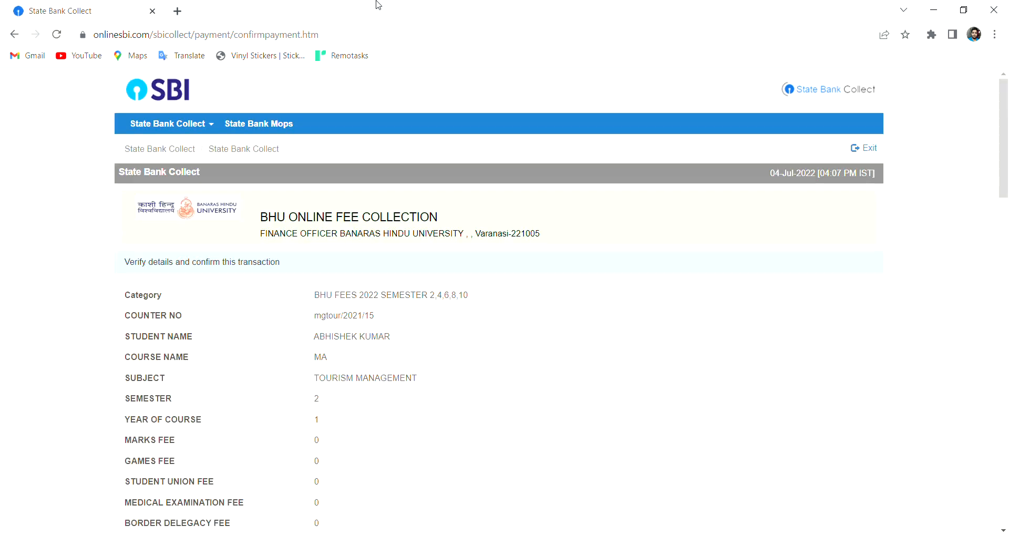
scroll(375, 358, "down", 10)
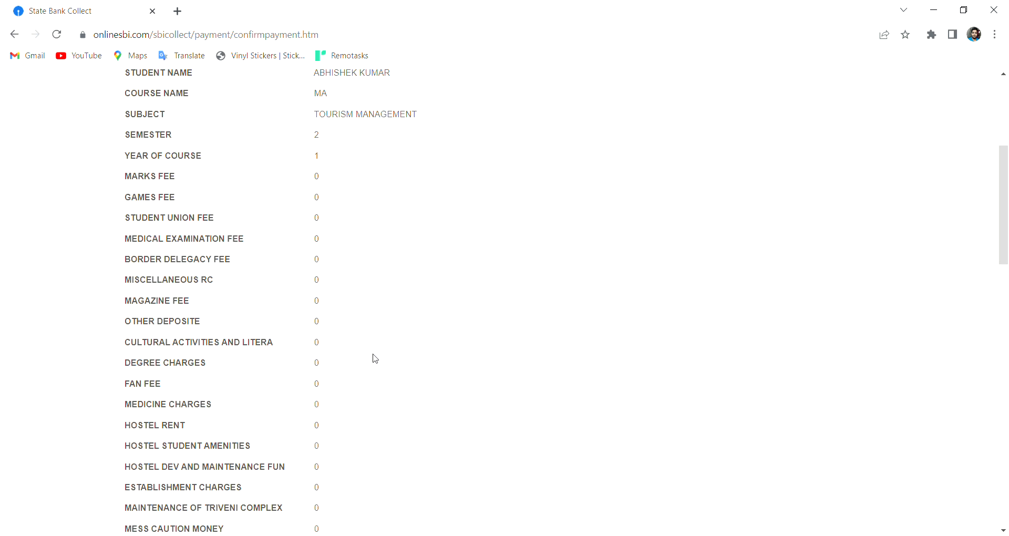
scroll(375, 358, "down", 9)
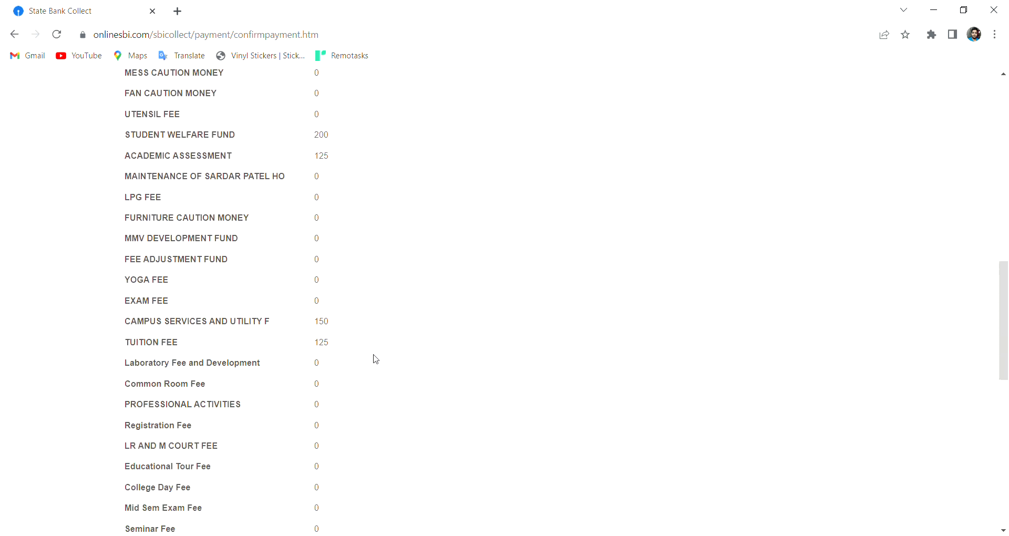
scroll(376, 359, "down", 6)
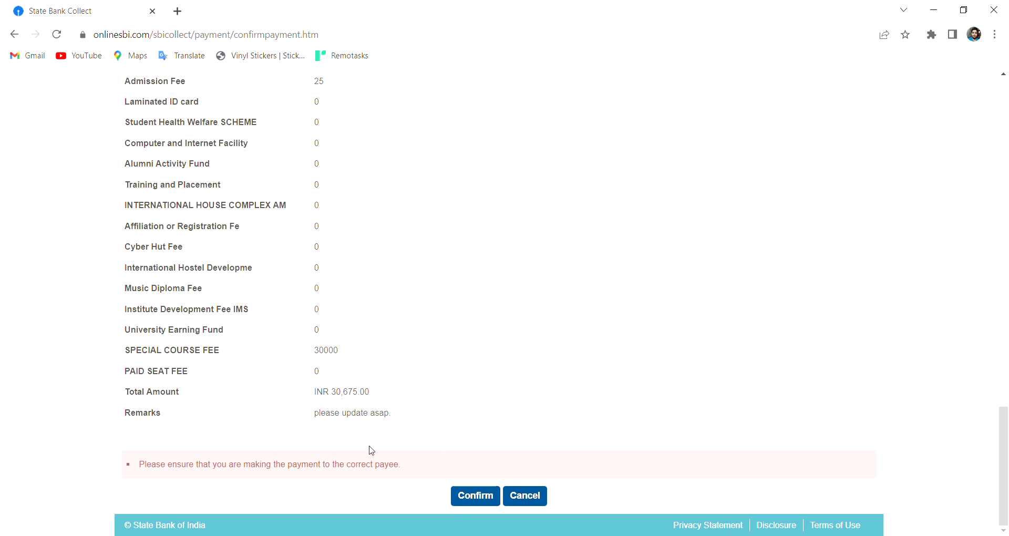
left_click_drag(320, 395, 383, 394)
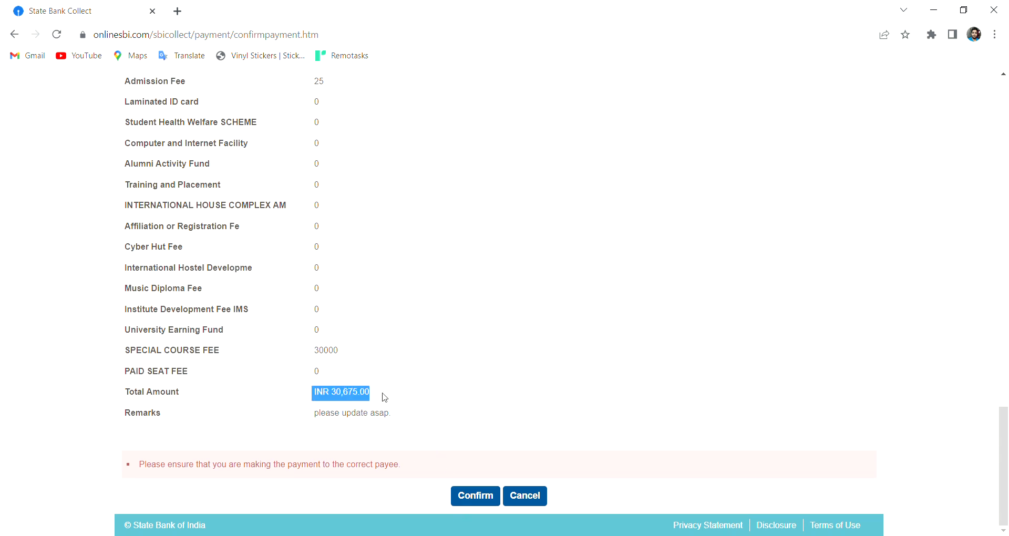
left_click(473, 494)
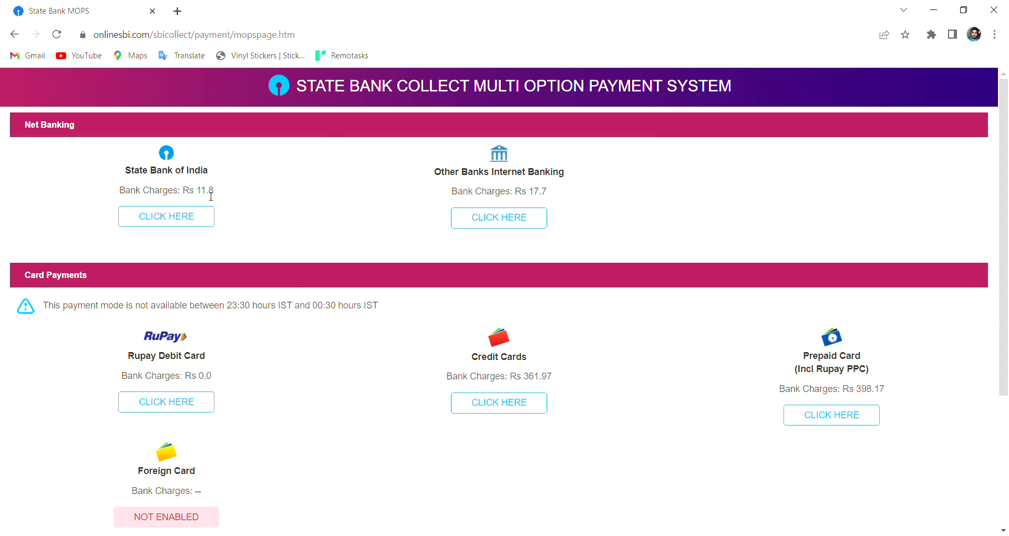
Look past the net banking charges to the other payment modes, including UPI at Rs 0.0.
left_click_drag(135, 176, 222, 219)
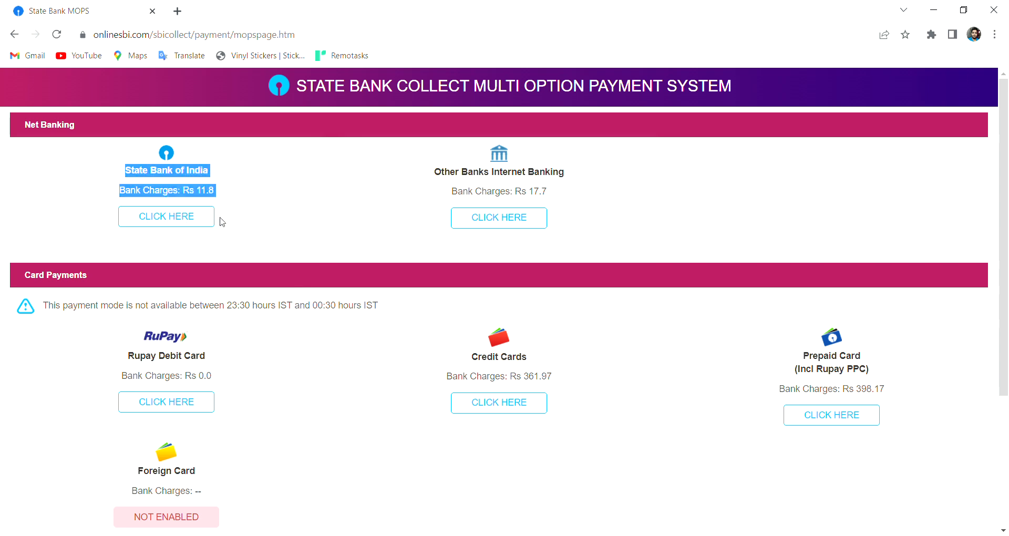
left_click(324, 248)
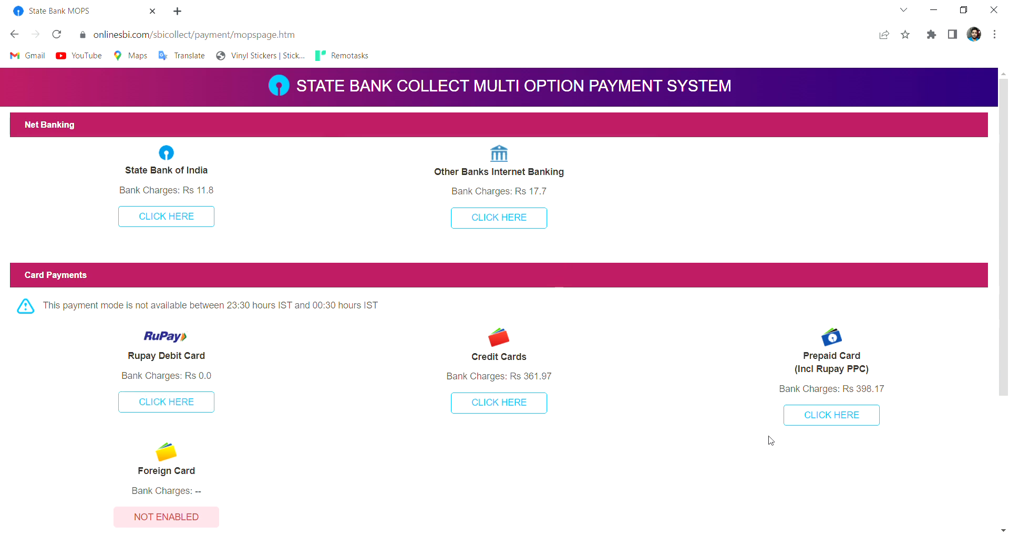
scroll(769, 440, "down", 3)
scroll(628, 436, "down", 2)
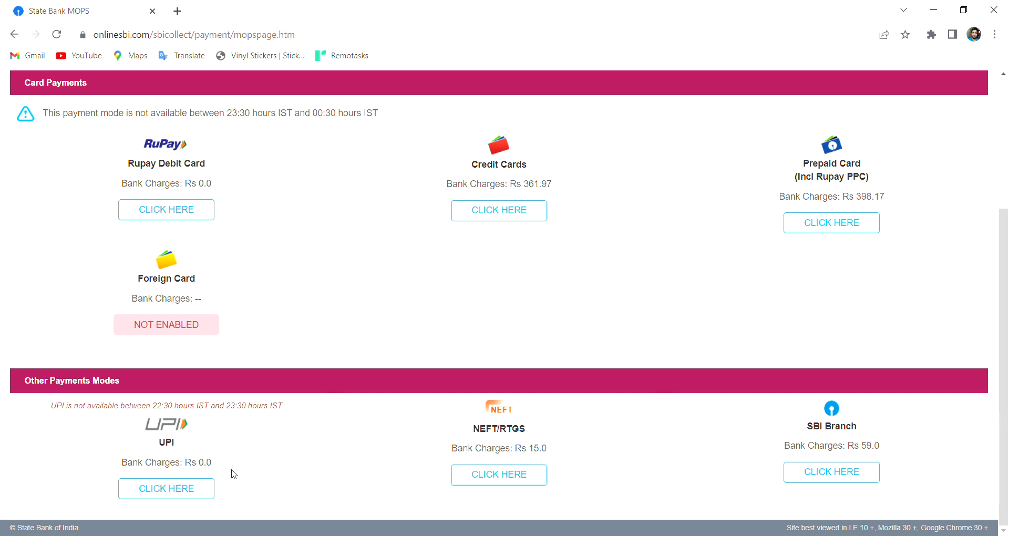
Choose UPI, enter the payer's virtual payment address, and send the collect request.
left_click(192, 491)
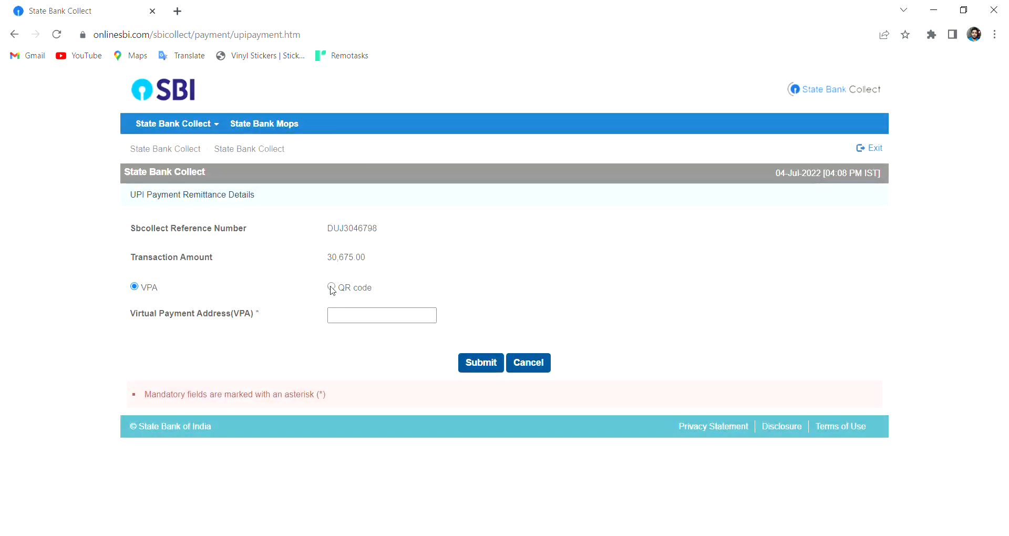
left_click(349, 321)
left_click(348, 322)
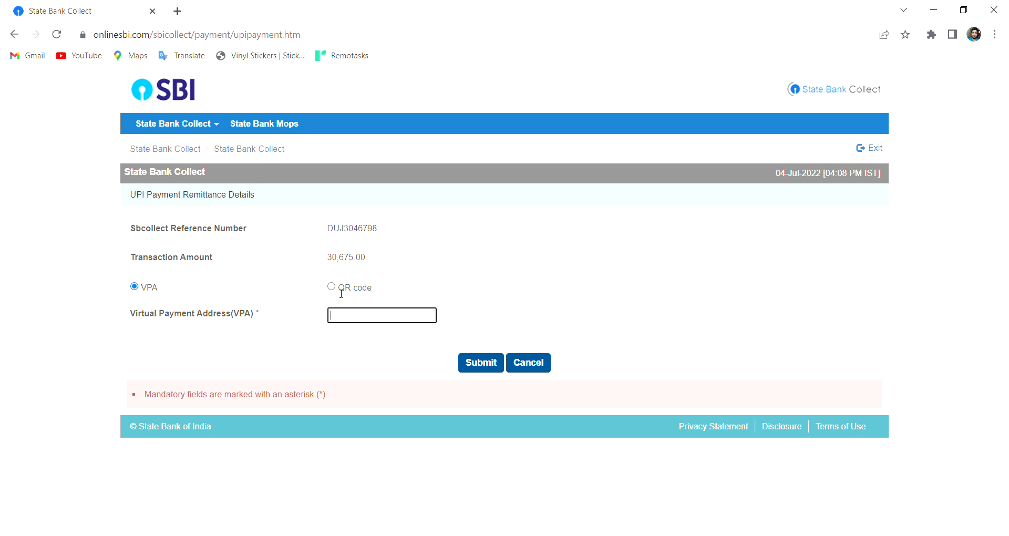
left_click(319, 338)
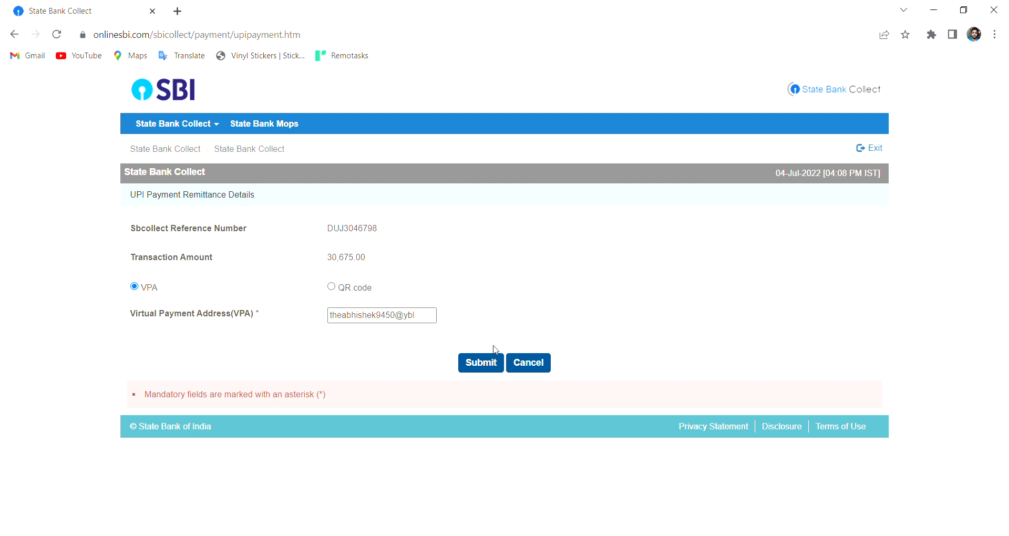
left_click(488, 362)
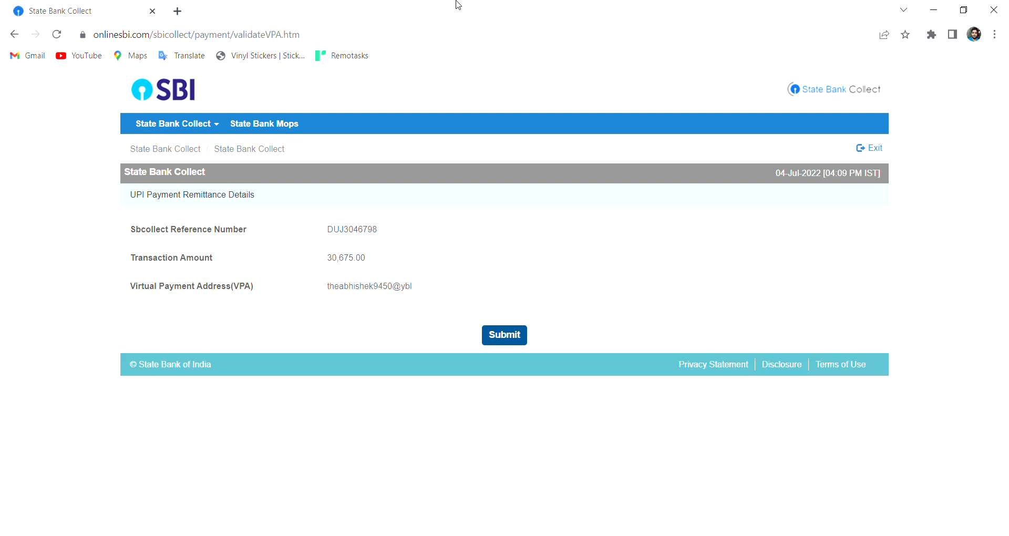
left_click(509, 339)
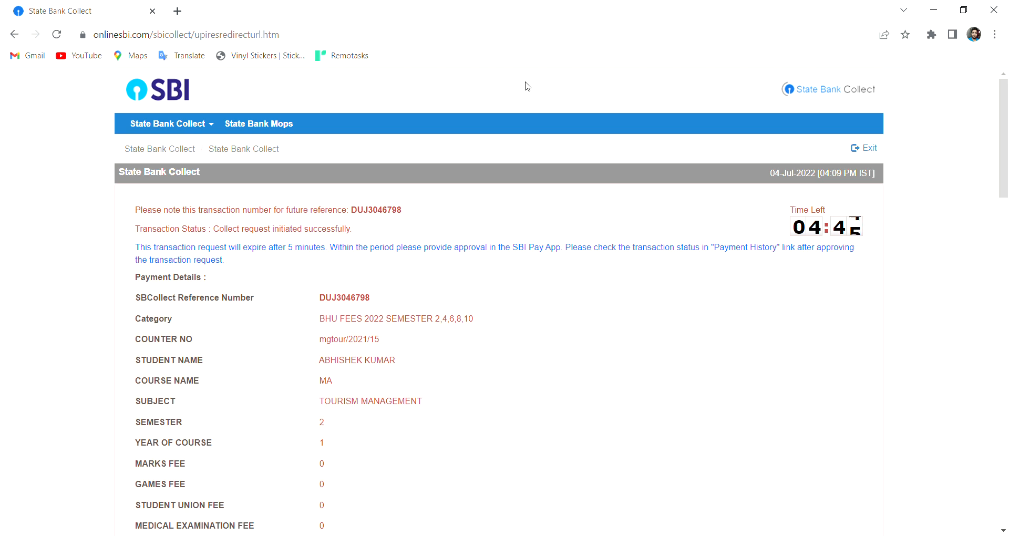
Wait for the UPI approval until the page reports payment done successfully on 04-Jul-2022.
scroll(530, 92, "down", 8)
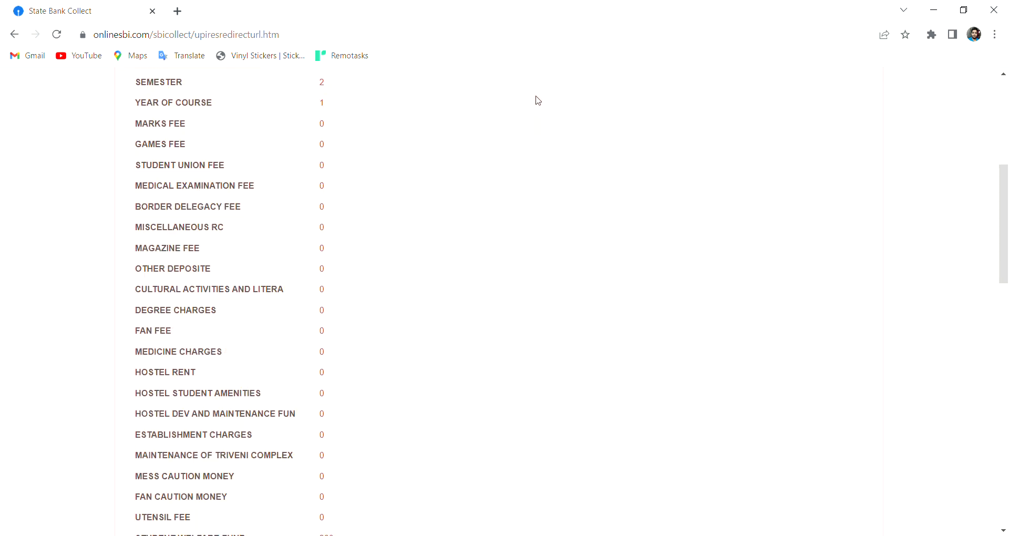
scroll(537, 101, "up", 8)
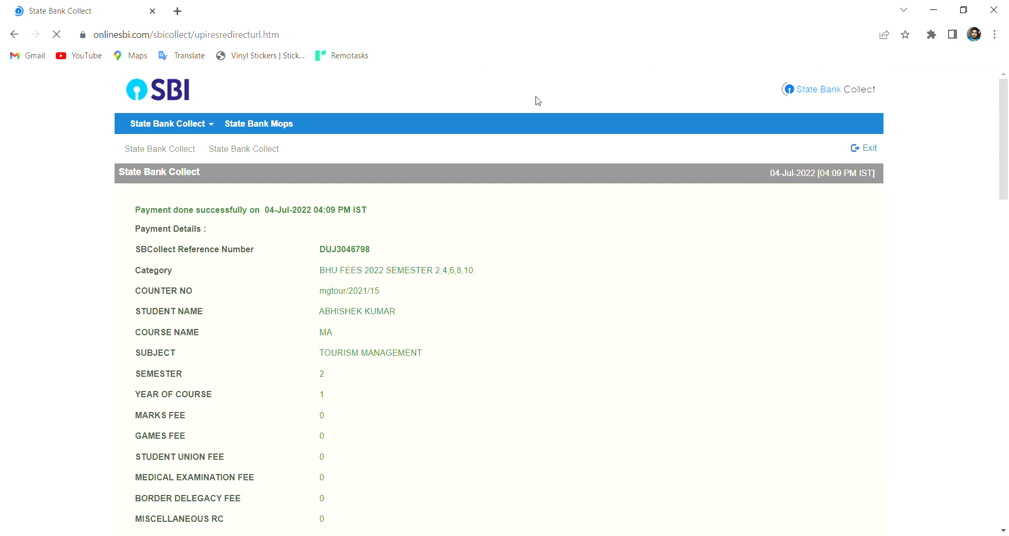
Open the e-Receipt for this payment.
scroll(516, 281, "down", 1)
scroll(516, 282, "down", 20)
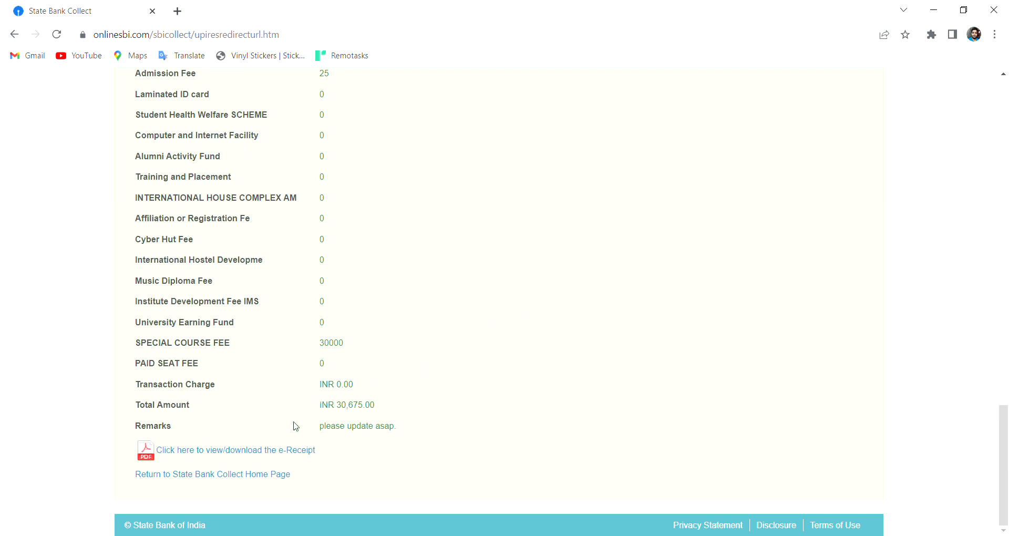
left_click(283, 451)
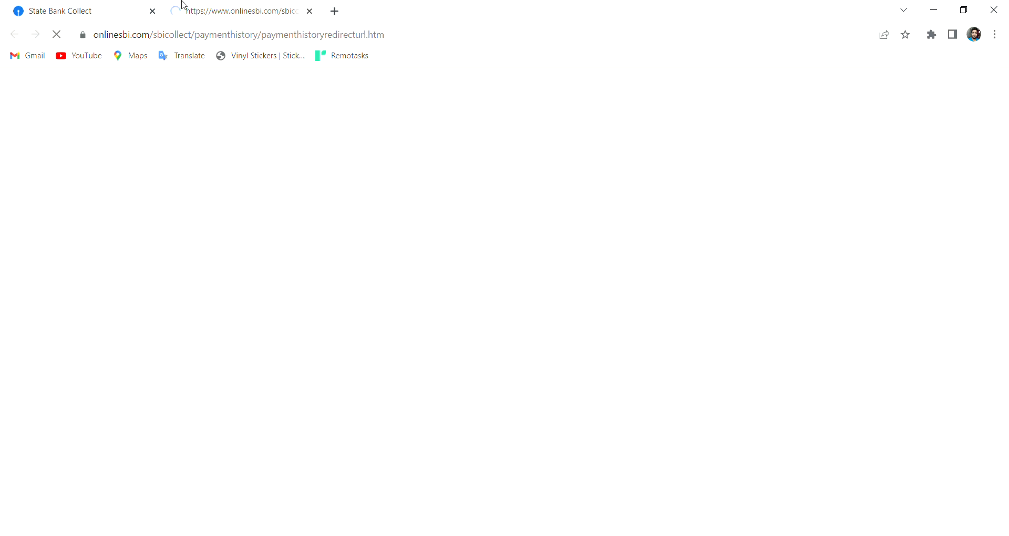
Print the 3-page e-Receipt and save it as a PDF.
scroll(473, 304, "down", 20)
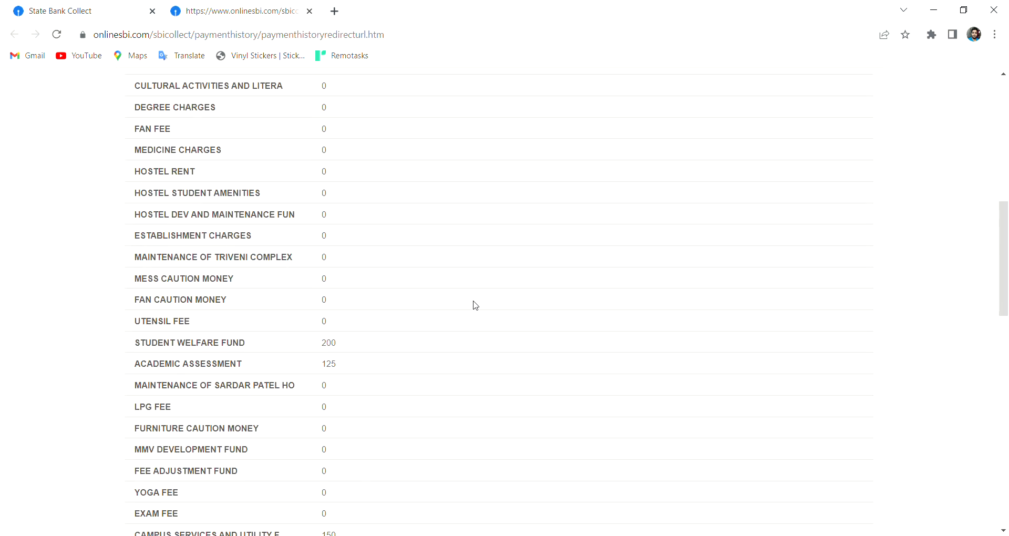
scroll(481, 331, "down", 1)
left_click(479, 517)
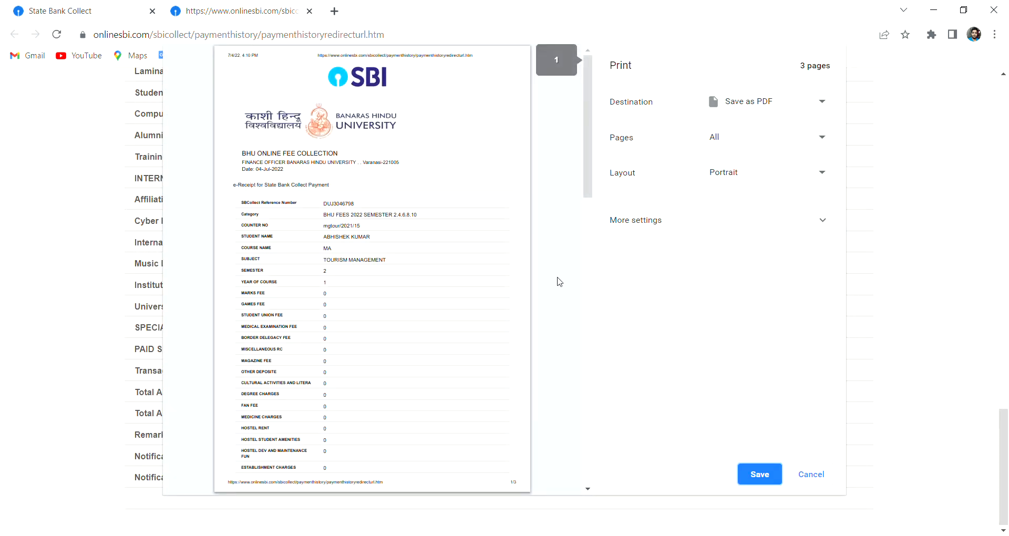
scroll(518, 309, "down", 2)
scroll(518, 309, "down", 8)
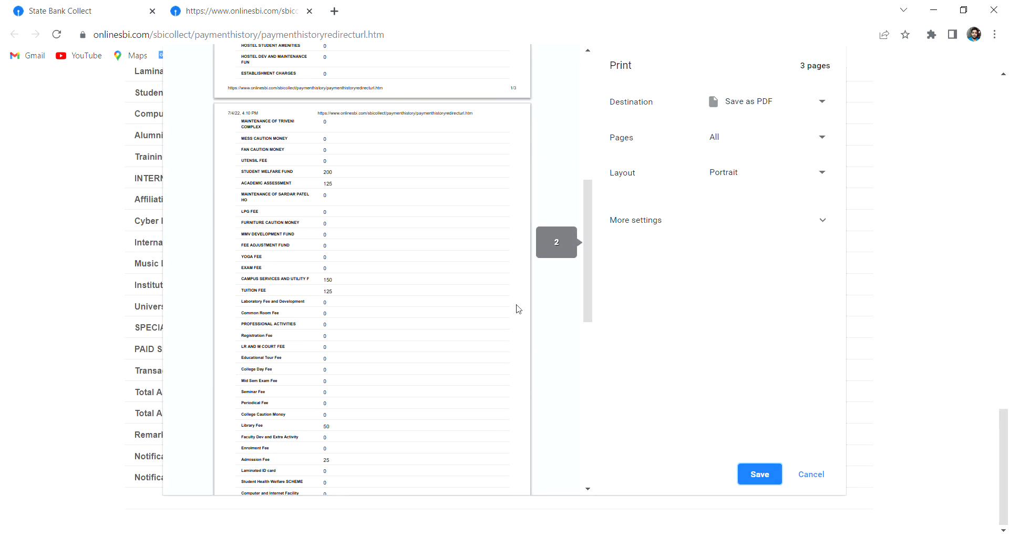
scroll(517, 309, "down", 7)
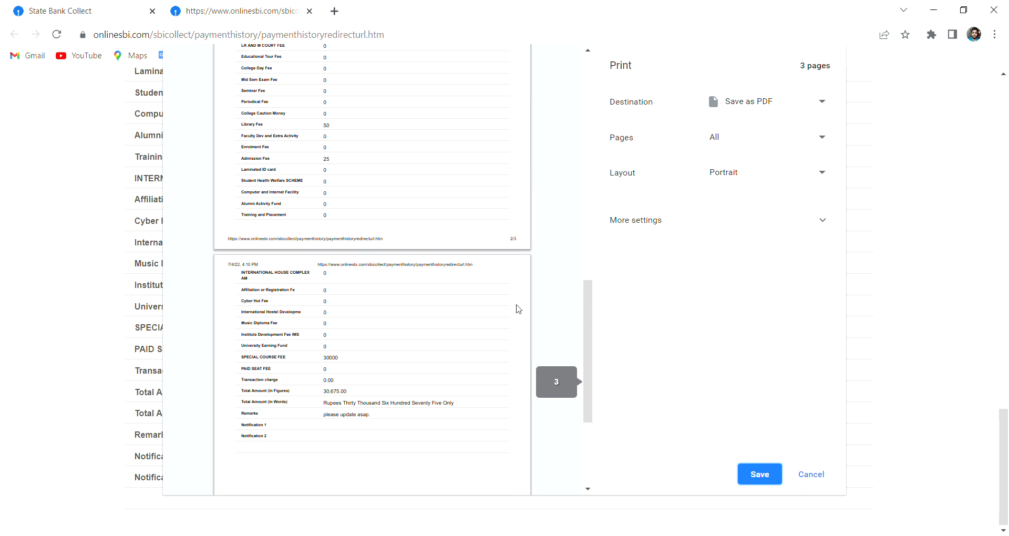
left_click(764, 476)
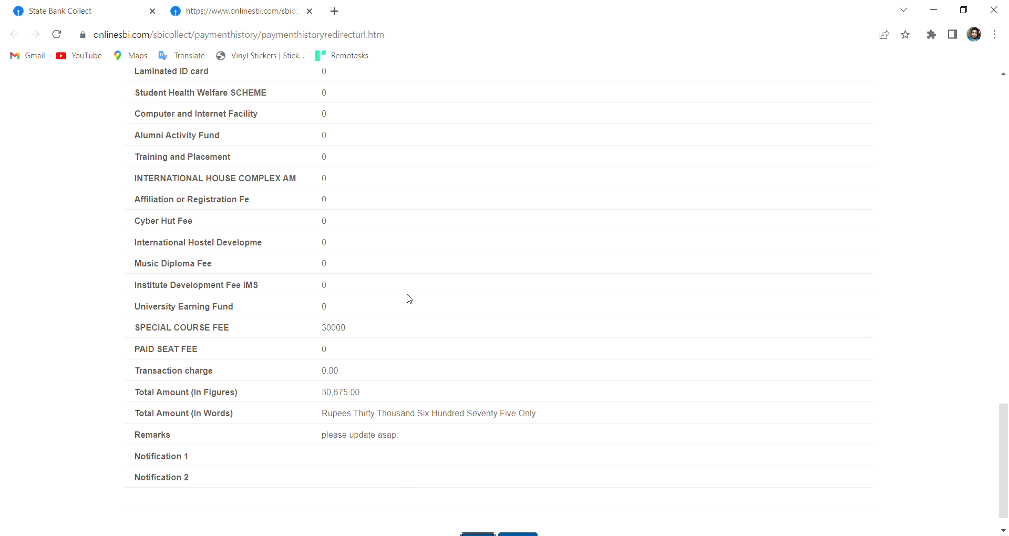
Close the e-Receipt tab and review the payment-successful details, highlighting the BHU FEES 2022 category.
left_click(310, 11)
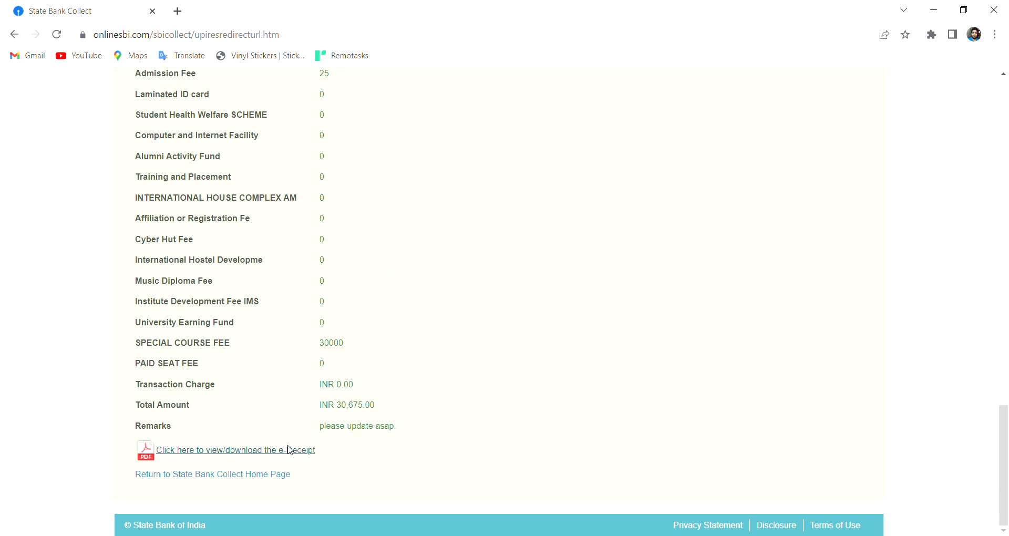
scroll(279, 462, "up", 20)
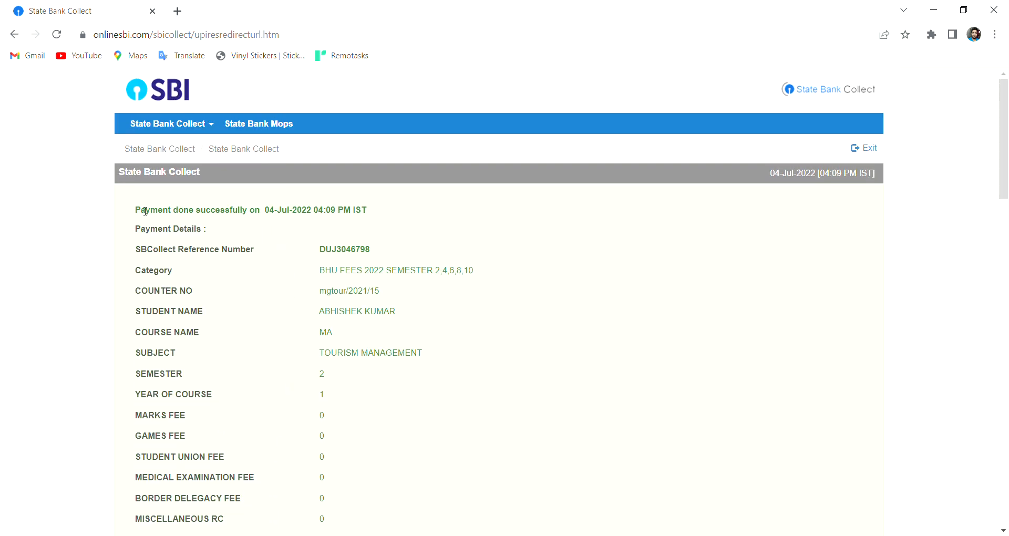
left_click_drag(145, 211, 499, 432)
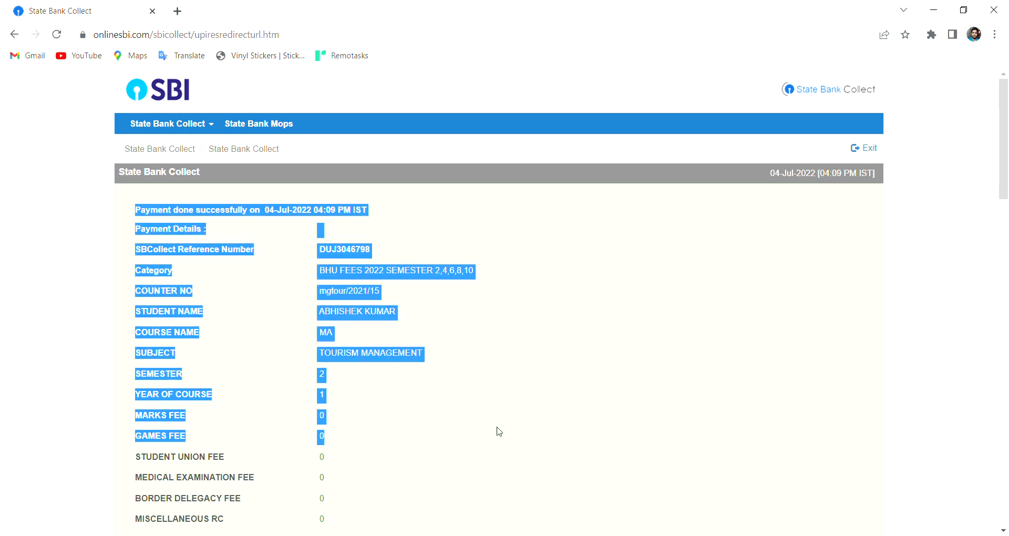
scroll(499, 435, "down", 20)
scroll(497, 434, "up", 15)
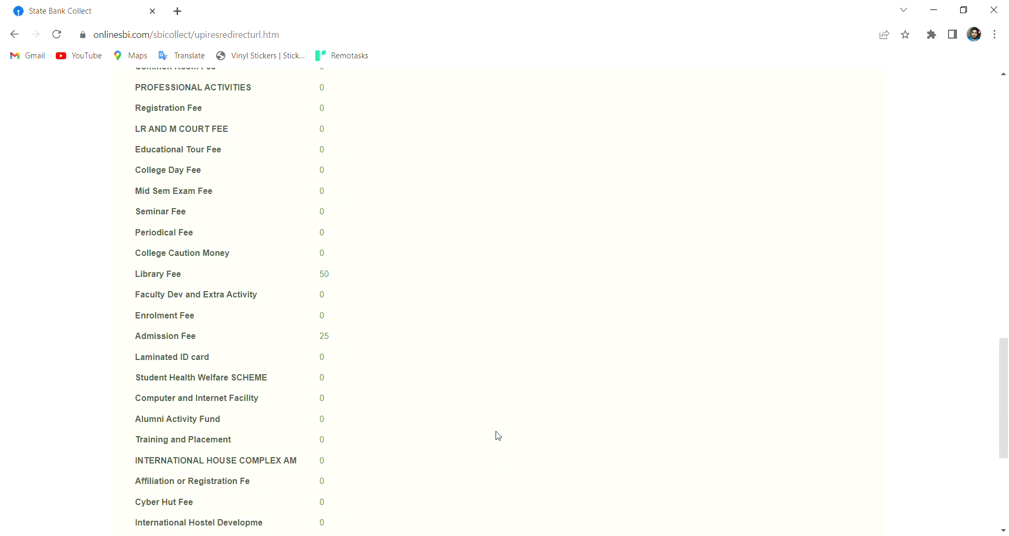
scroll(473, 410, "up", 7)
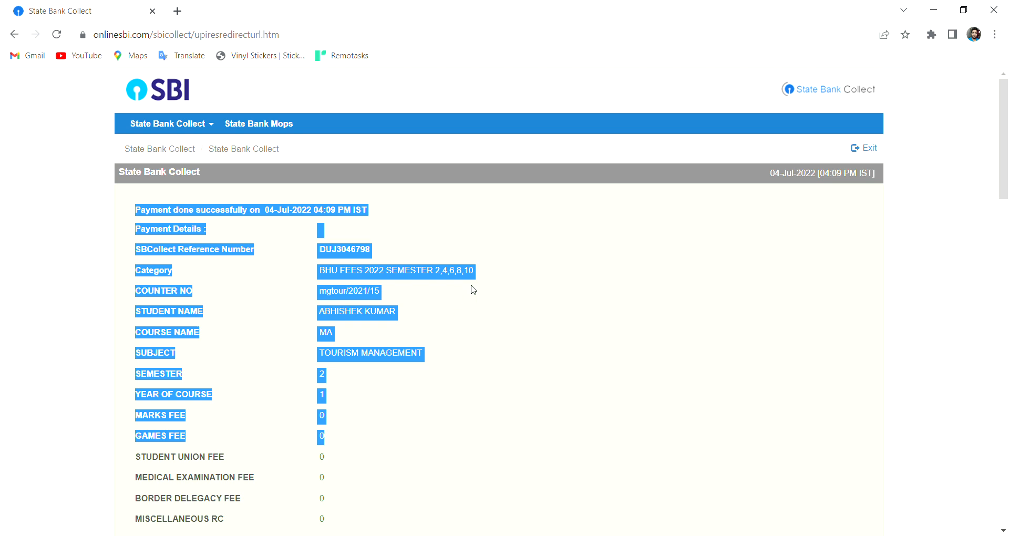
left_click(455, 320, "shift")
left_click(226, 341)
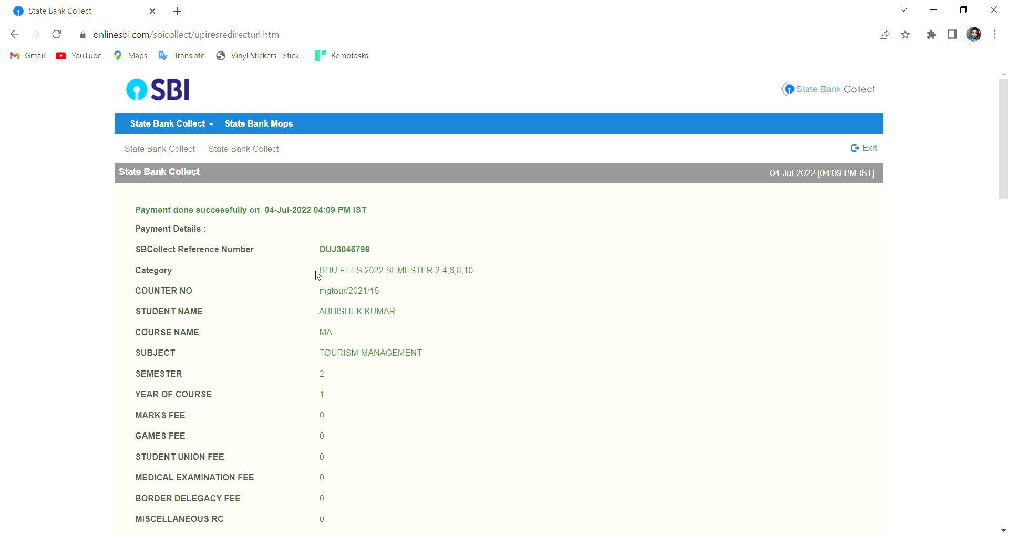
left_click_drag(317, 273, 484, 278)
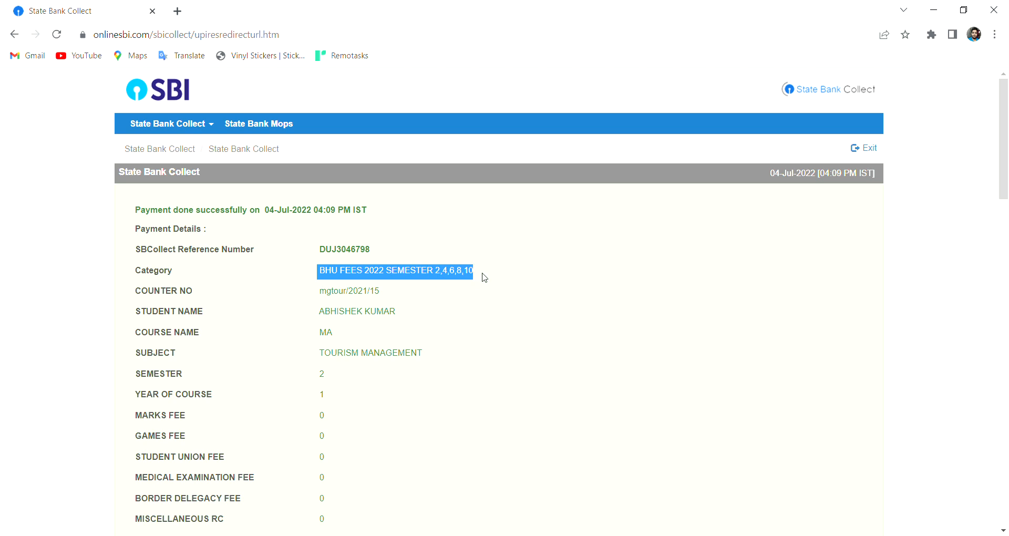
scroll(477, 316, "down", 20)
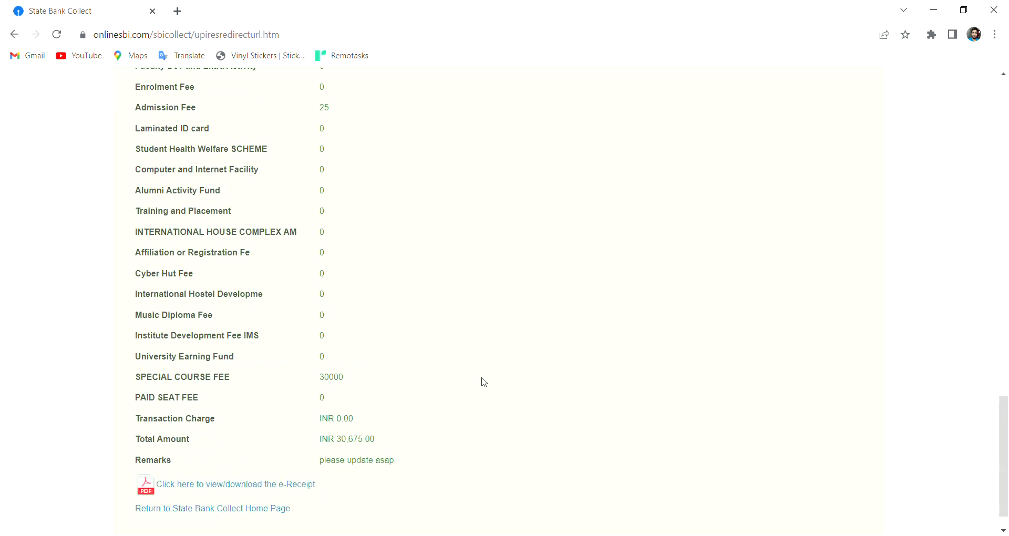
Return to the State Bank Collect home page, open a new blank tab and close State Bank Collect.
left_click(198, 476)
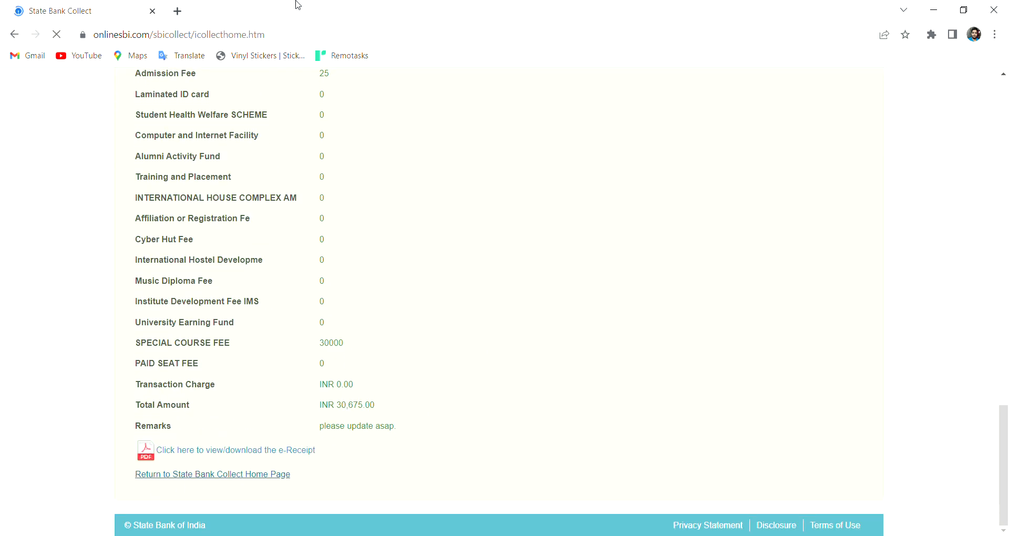
left_click(177, 11)
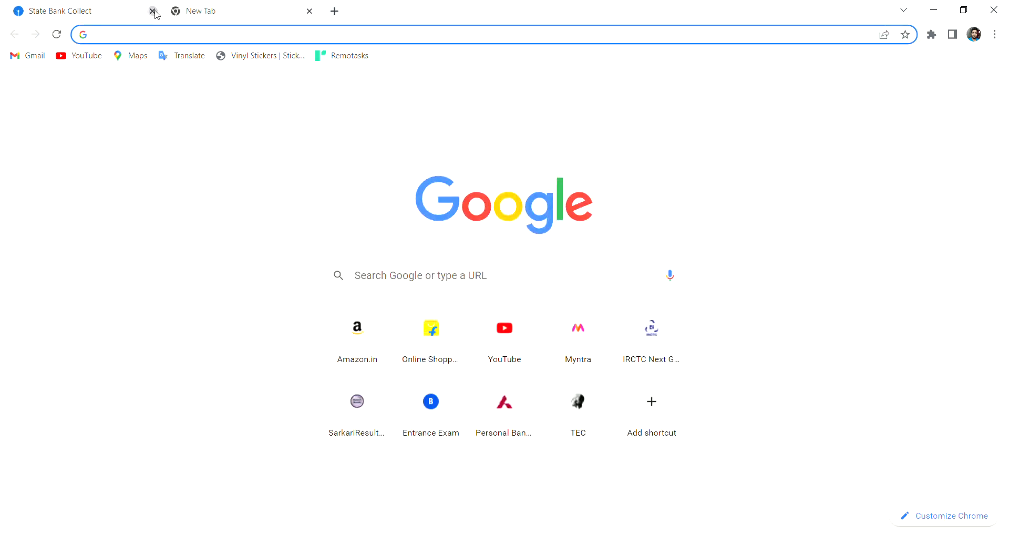
left_click(152, 11)
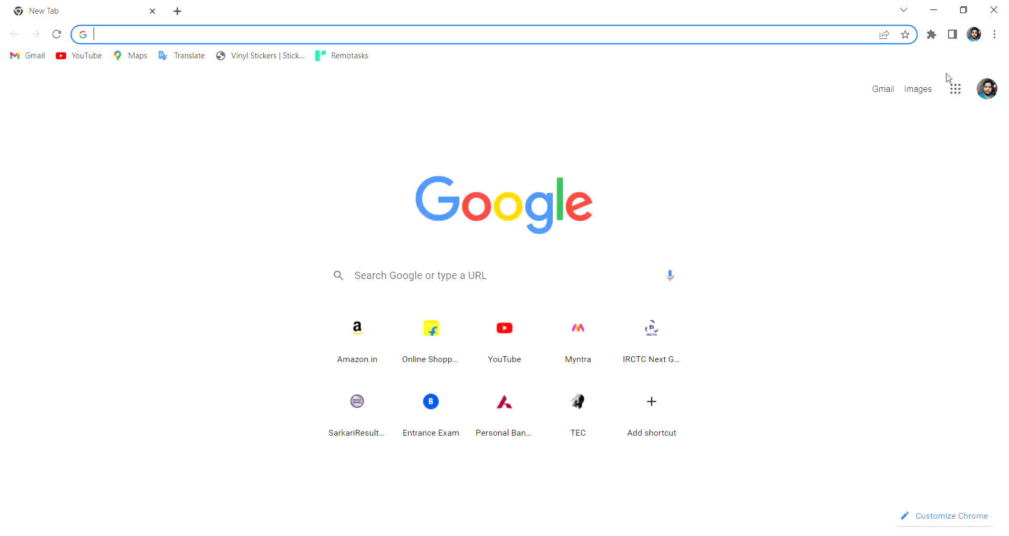